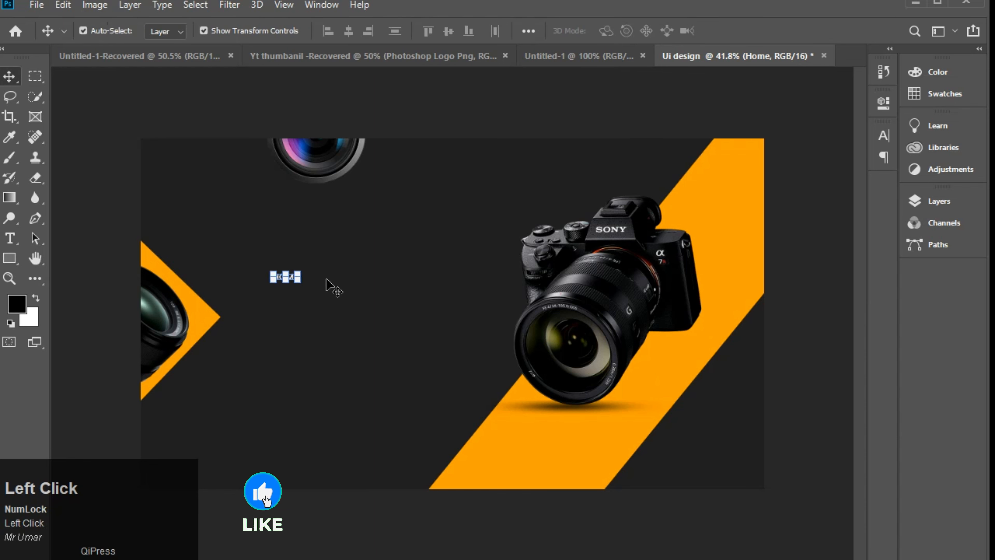
Step: Move the HOME text up to the empty dark area above and left of the camera
left_click(286, 282)
left_click_drag(288, 277, 476, 184)
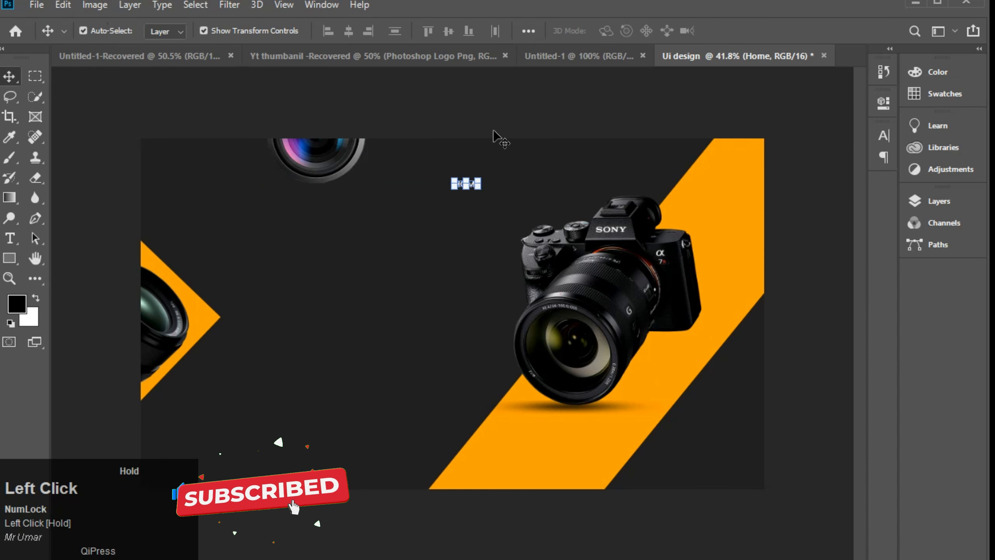
left_click(494, 132)
Step: Duplicate the HOME text twice to its right to form a row of three navigation labels
key("ctrl+space")
left_click(411, 299, "ctrl")
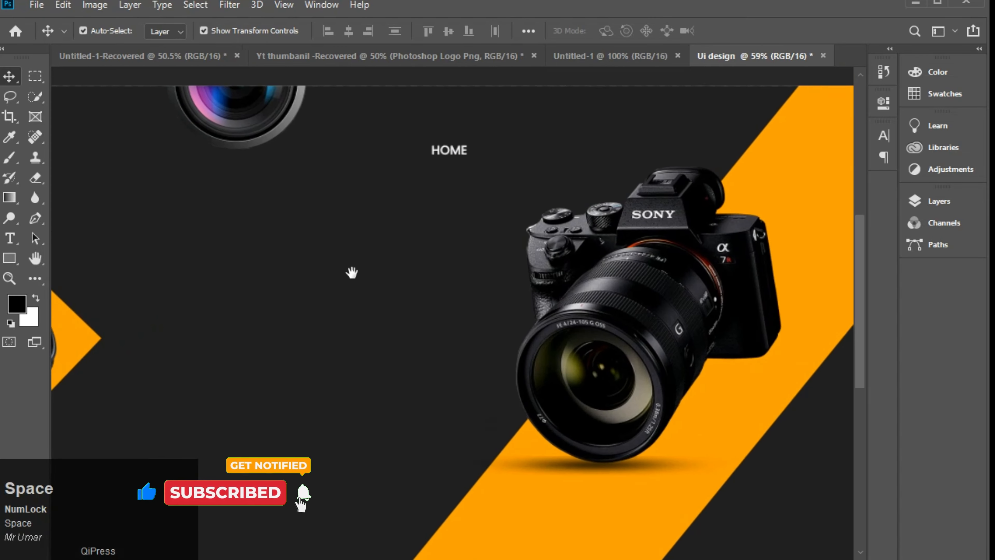
left_click(345, 203)
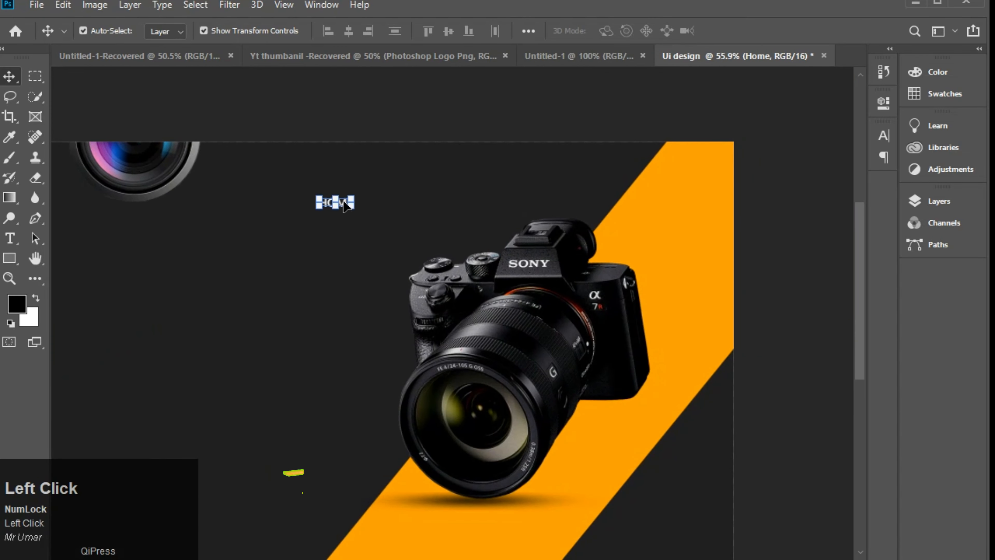
left_click_drag(344, 207, 569, 188)
scroll(308, 211, "up", 3)
Step: Change the middle HOME label in the navigation row to PLACE
double_click(407, 190)
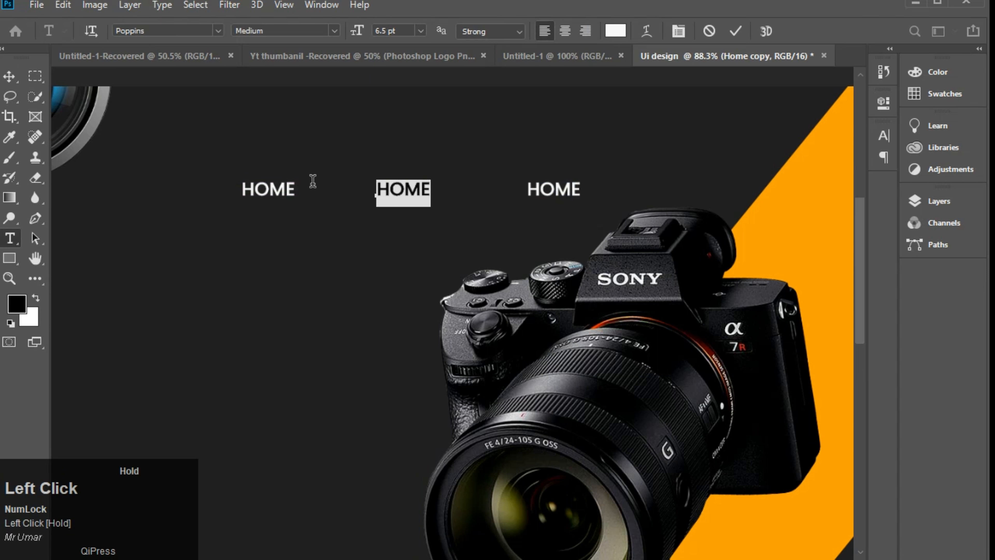
key("Caps_Lock")
type("PLA")
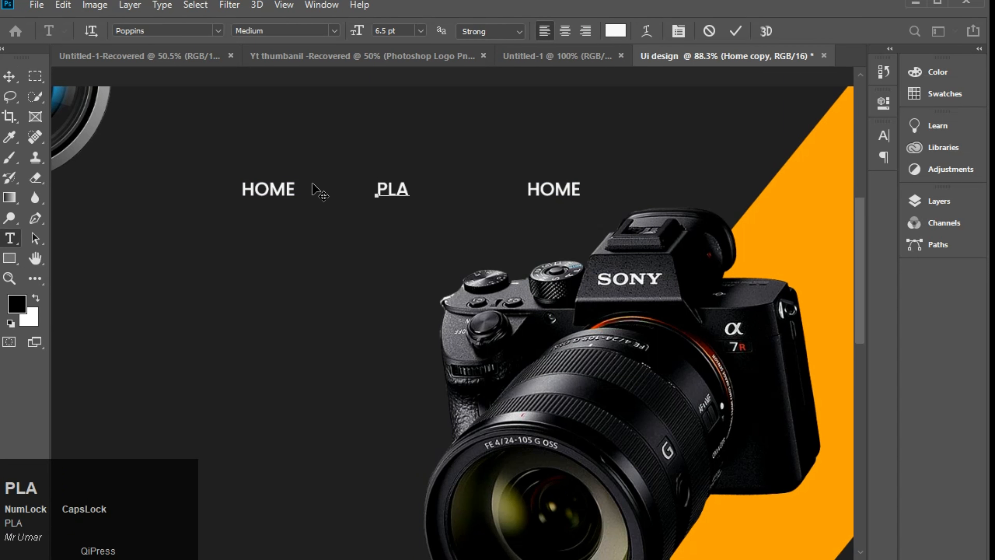
type("CE")
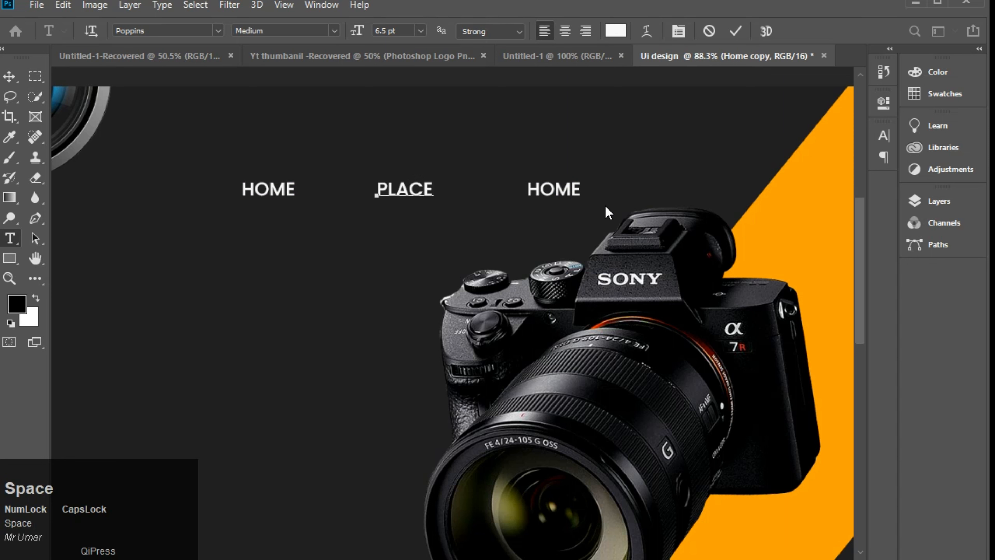
Step: Change the rightmost HOME label in the navigation row to CONTACT US
double_click(579, 191)
left_click_drag(582, 192, 490, 187)
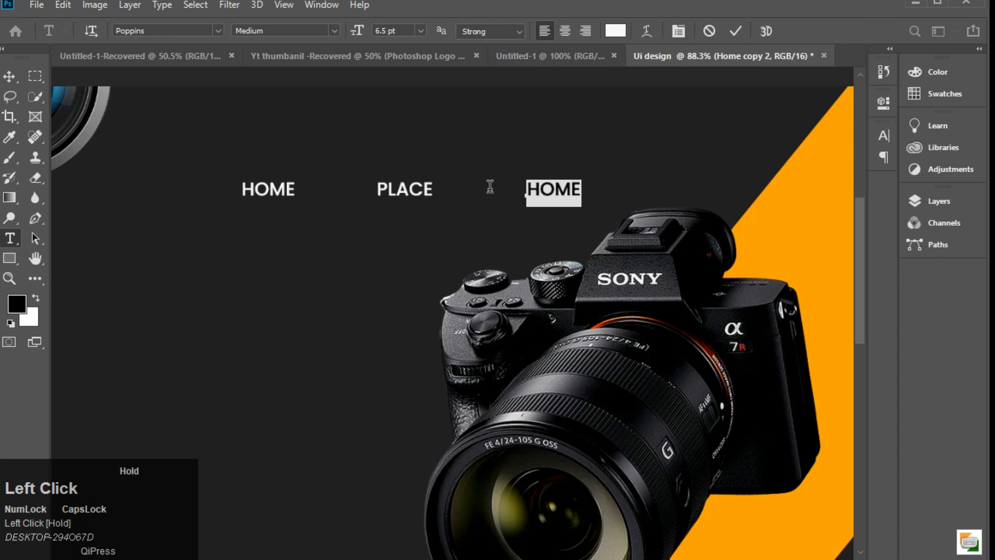
type("CONT")
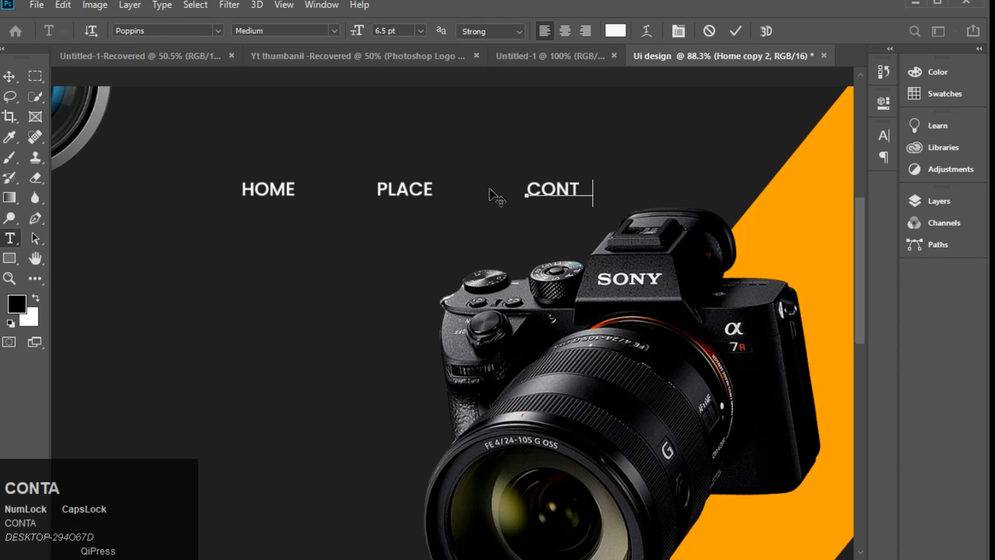
type("ACT US")
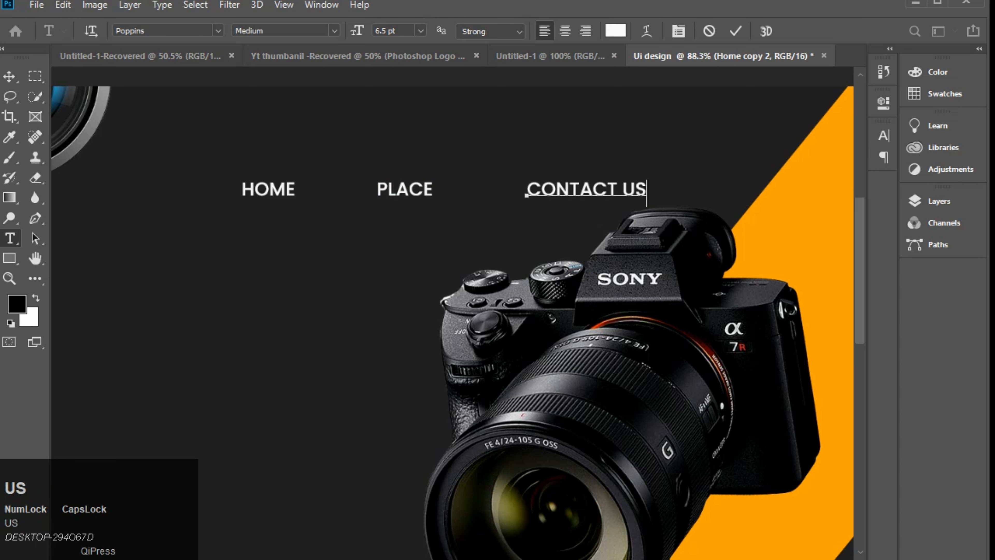
left_click(736, 34)
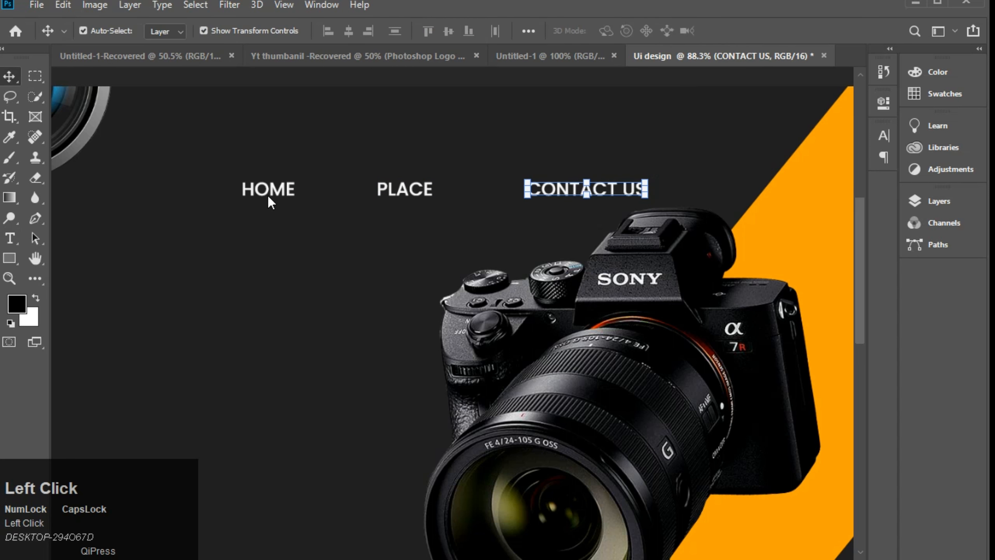
Step: Recolour the HOME label to orange ffa200, sampled from the diagonal band behind the camera
left_click(274, 199)
double_click(283, 189)
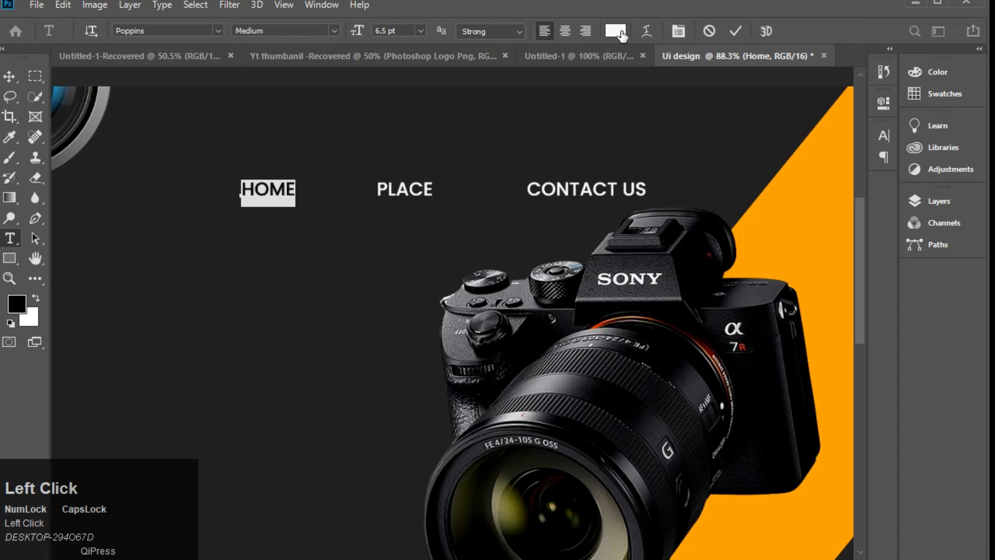
left_click(620, 34)
left_click(782, 203)
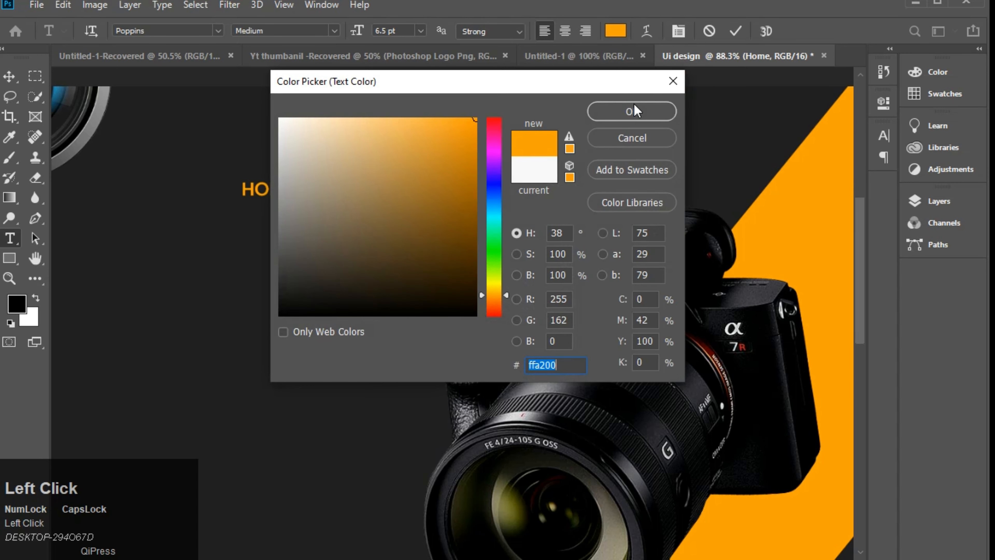
left_click(635, 111)
left_click(484, 163)
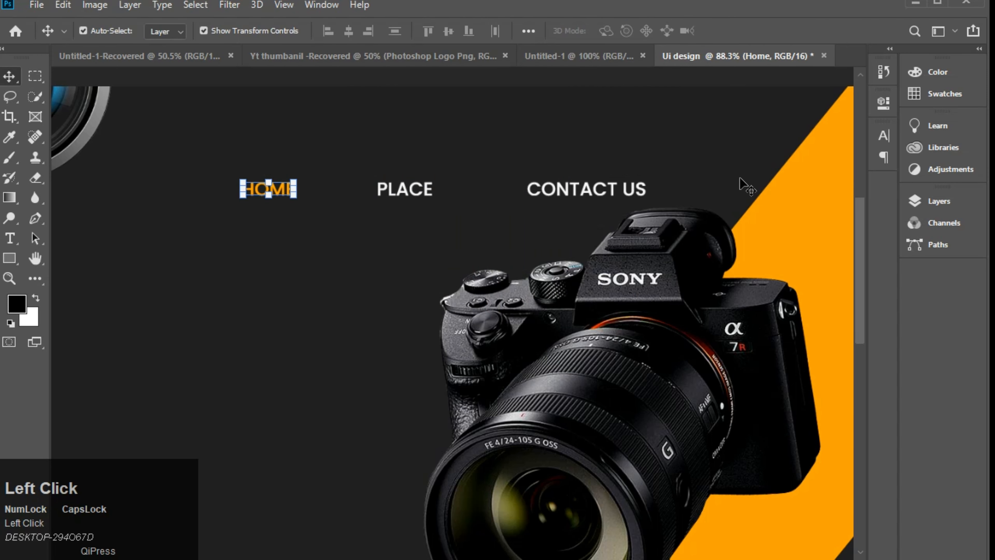
Step: Lock the Color Fill 1, Rectangle 1 and Rectangle 2 layers completely
left_click(939, 200)
left_click(824, 353)
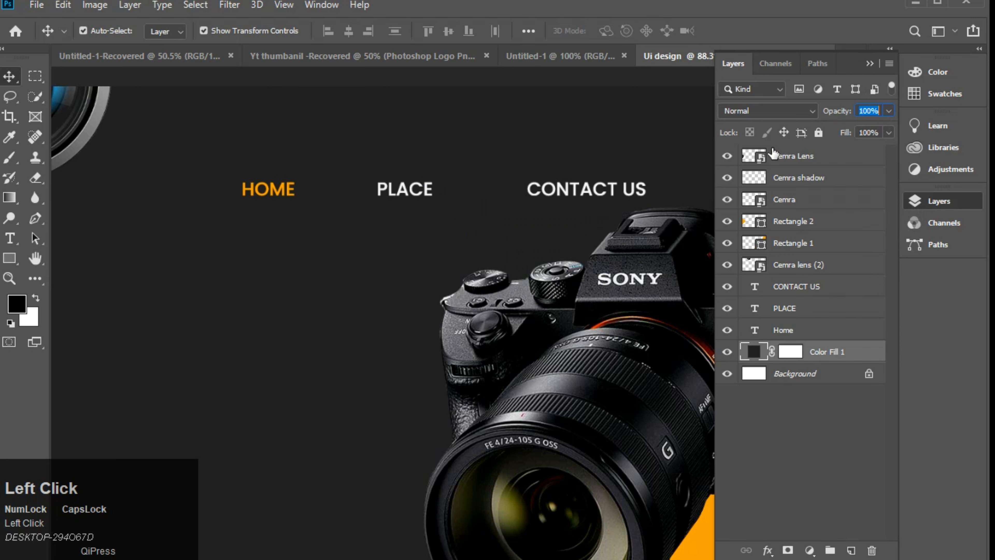
left_click(818, 132)
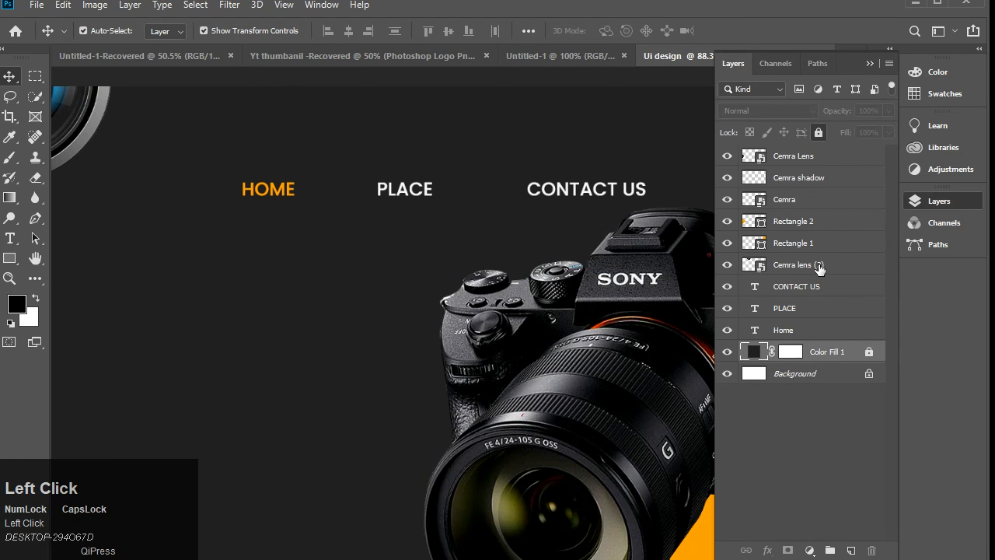
left_click(821, 243)
left_click(818, 135)
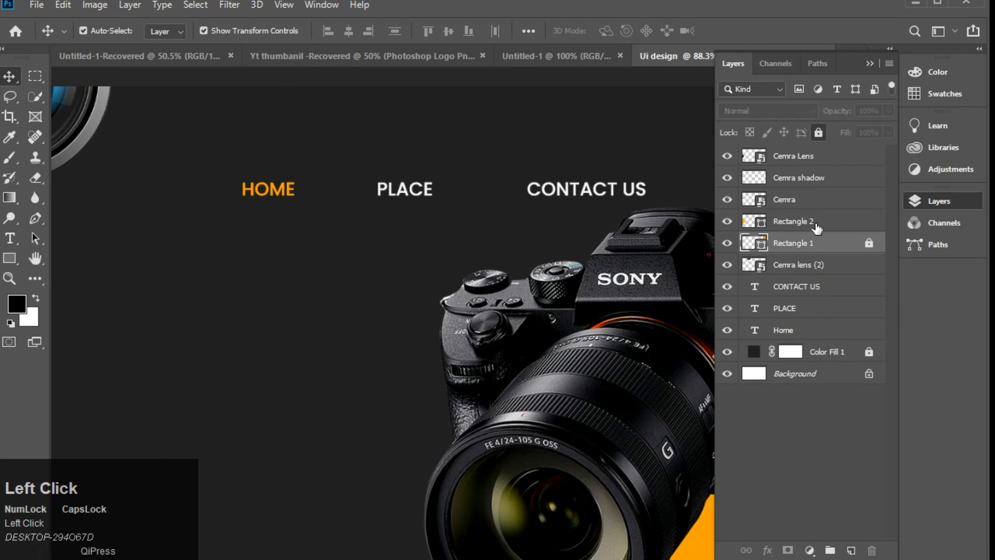
left_click(815, 227)
left_click(819, 135)
left_click(869, 64)
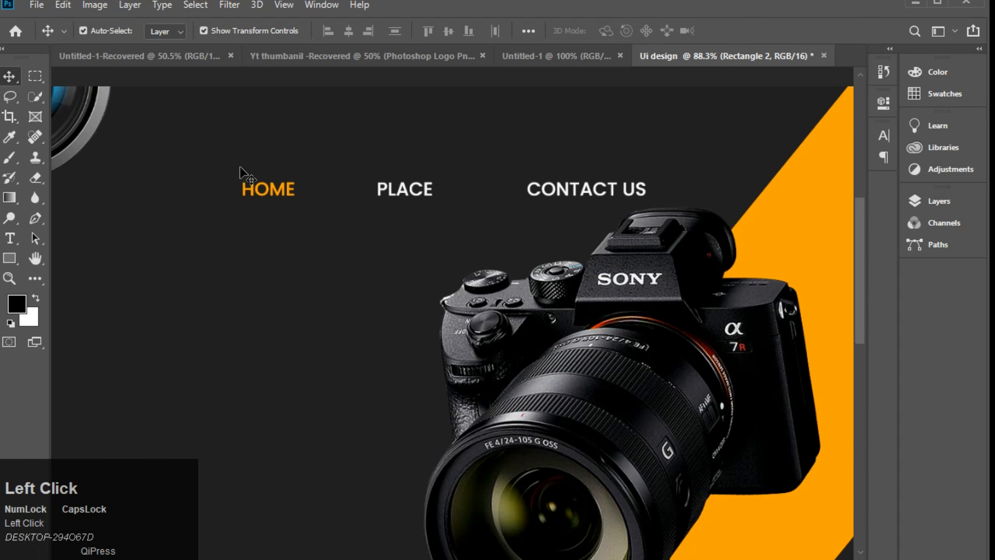
Step: Align the HOME, PLACE and CONTACT US labels on their vertical centres and distribute them evenly horizontally
left_click_drag(223, 161, 650, 196)
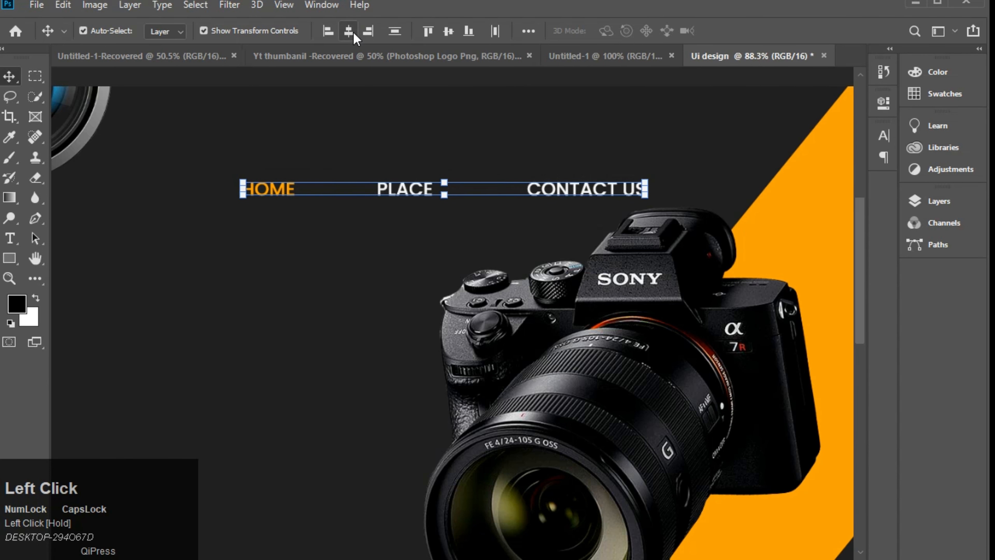
left_click(449, 32)
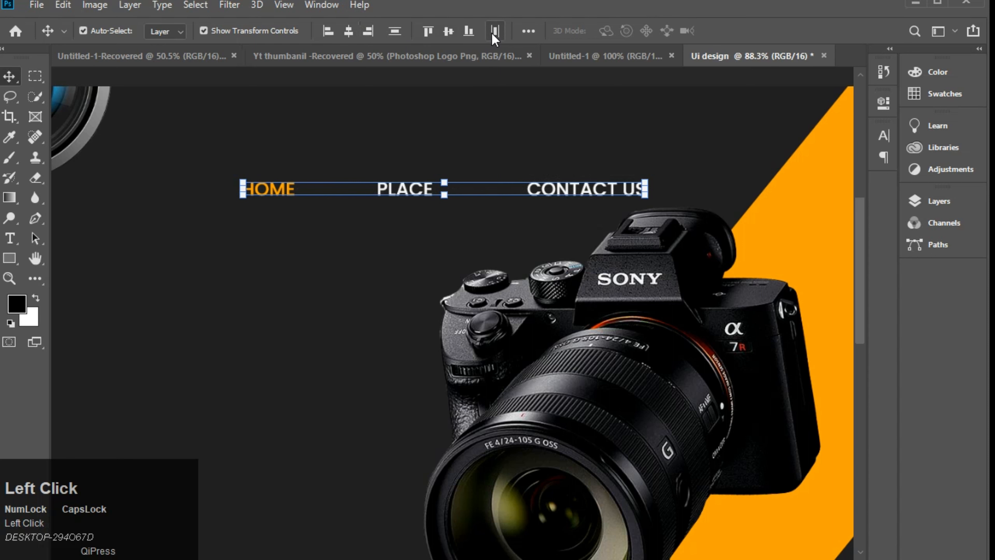
left_click(491, 92)
Step: Draw a black rectangle of about 198 × 94 px to the right of CONTACT US, overlapping the orange band
key("ctrl+space")
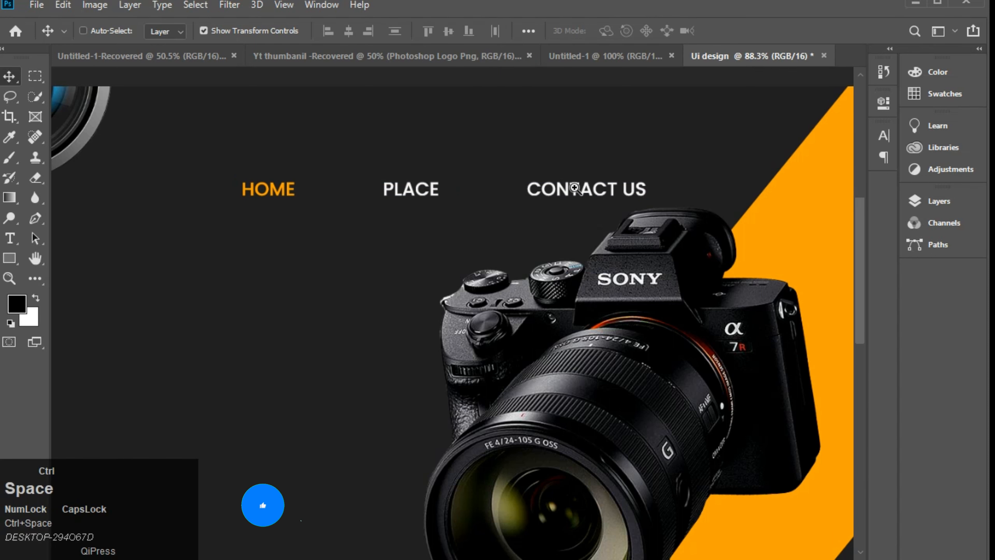
left_click_drag(574, 188, 614, 155)
key("ctrl+space")
left_click(572, 204)
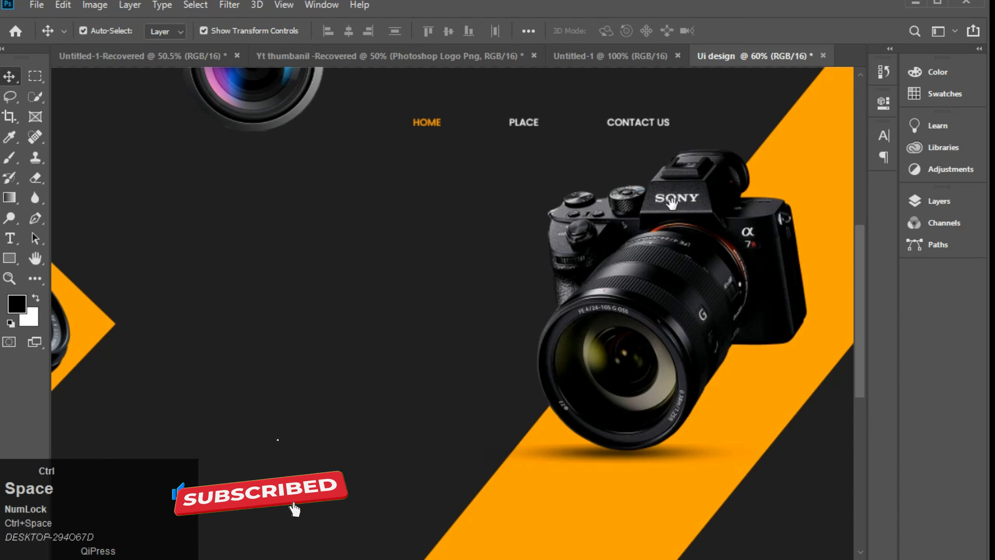
left_click_drag(677, 195, 440, 234)
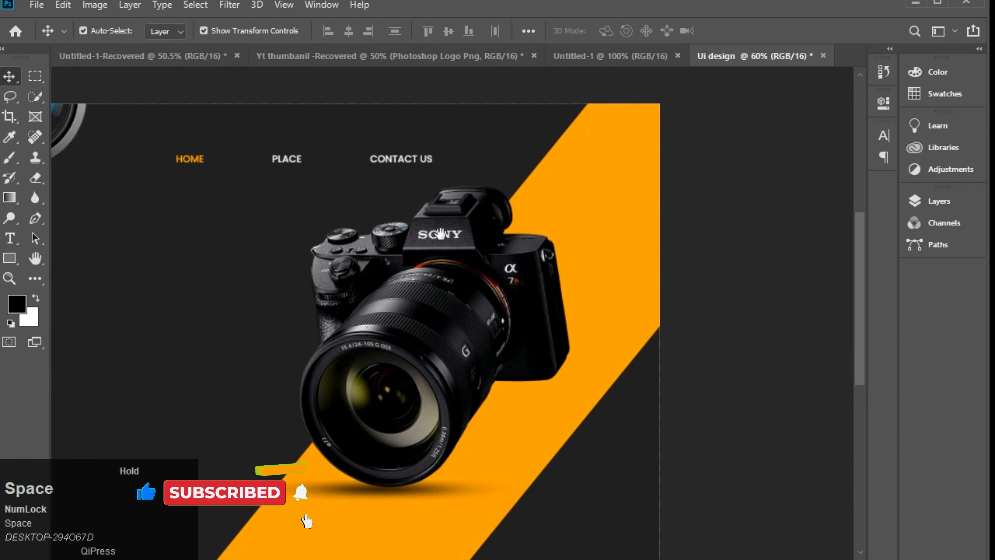
left_click(9, 258)
left_click_drag(519, 127, 611, 169)
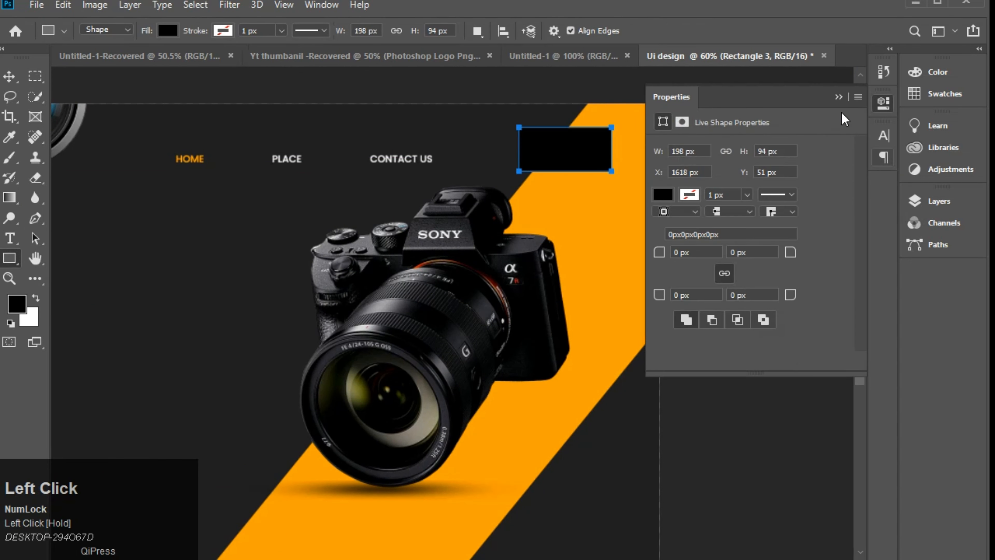
Step: Round all four corners of the new rectangle with a 15 px radius
left_click(838, 98)
left_click(883, 136)
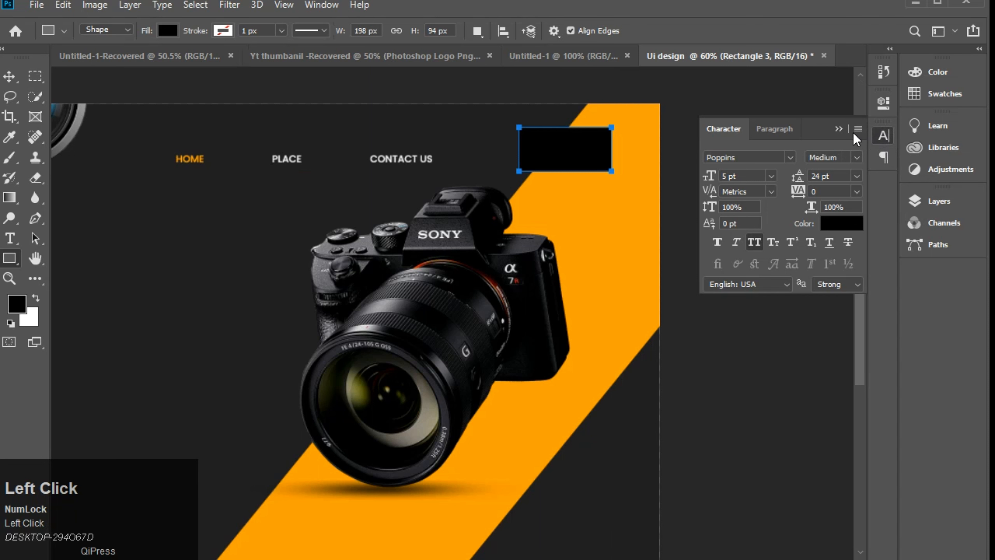
left_click(883, 135)
left_click(883, 103)
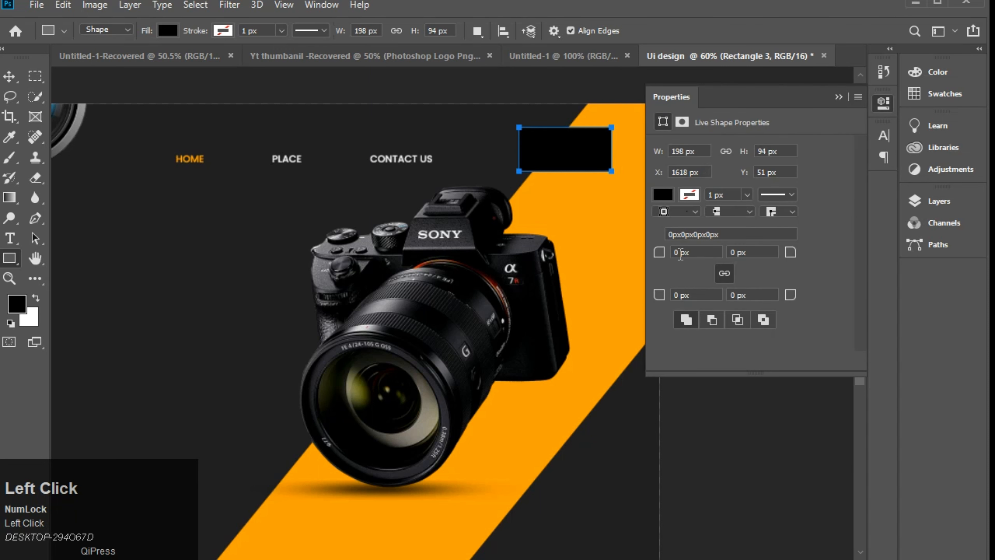
type("15")
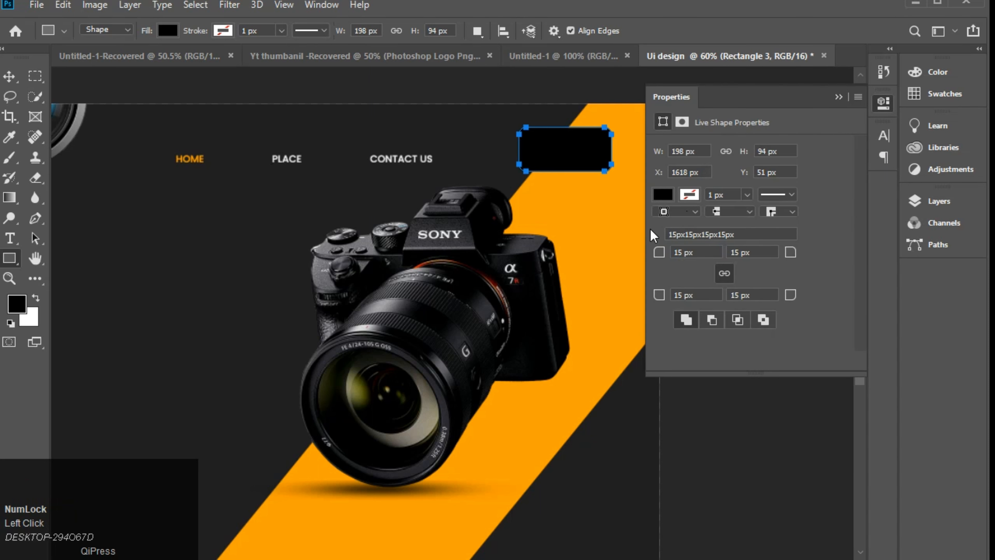
left_click(838, 96)
Step: Change the rounded rectangle's fill colour to a light off-white
left_click(925, 202)
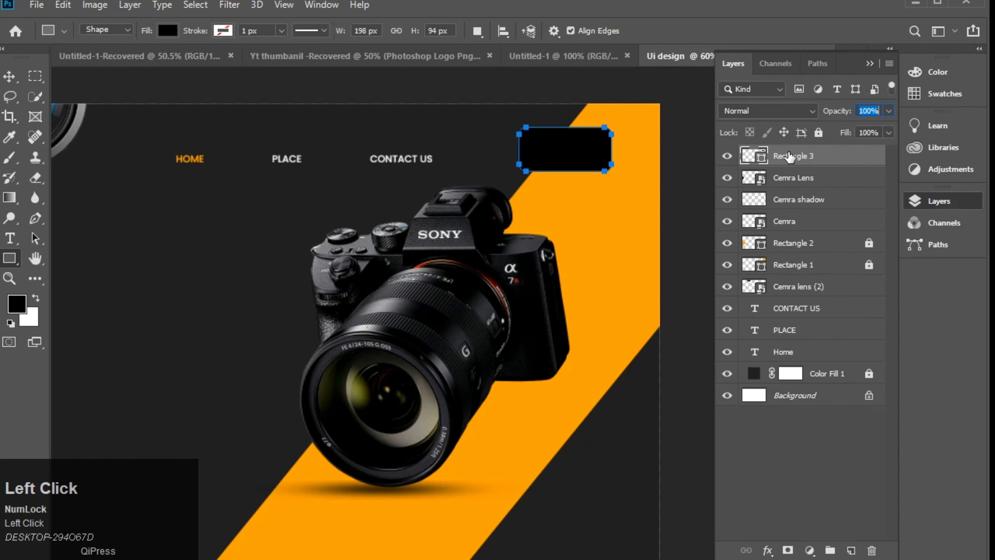
double_click(765, 159)
left_click(290, 129)
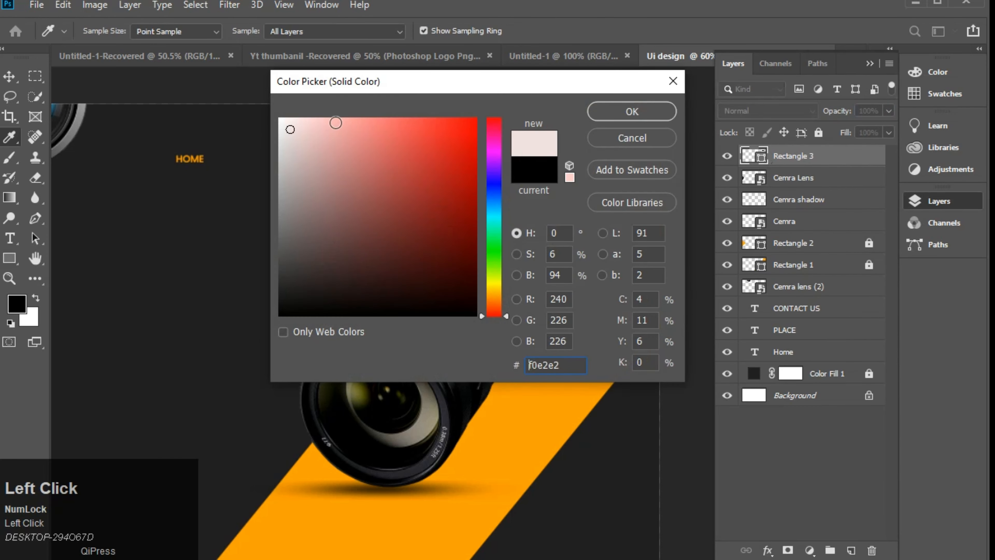
left_click(282, 127)
left_click(631, 112)
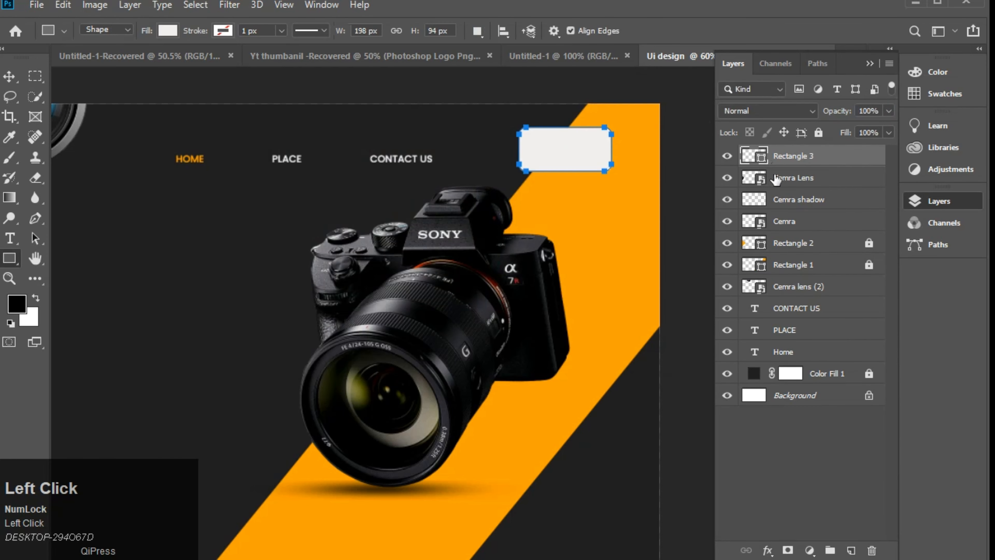
Step: Make the rounded rectangle semi-transparent with 70% layer opacity and 86% fill
left_click(887, 111)
left_click_drag(889, 127, 864, 132)
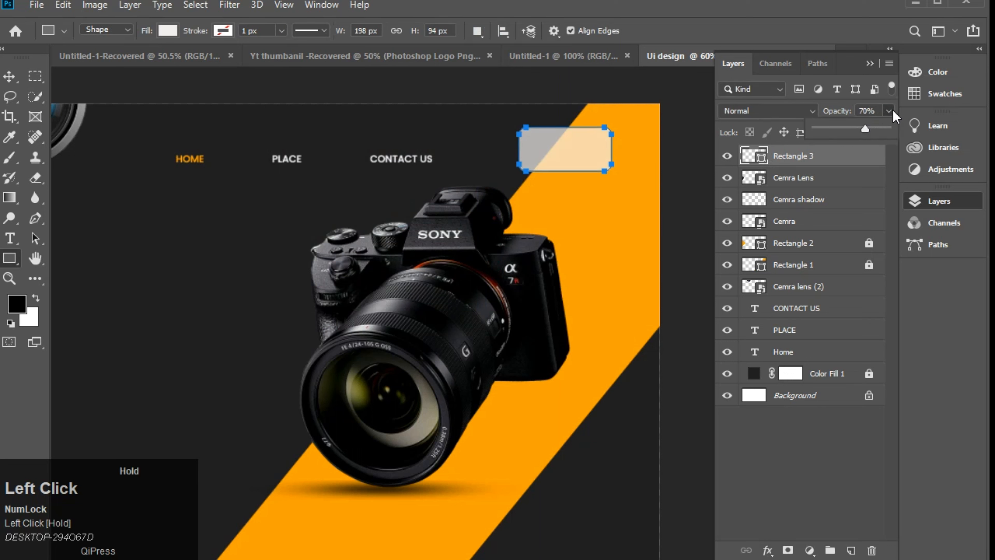
left_click(889, 132)
left_click_drag(870, 150, 878, 155)
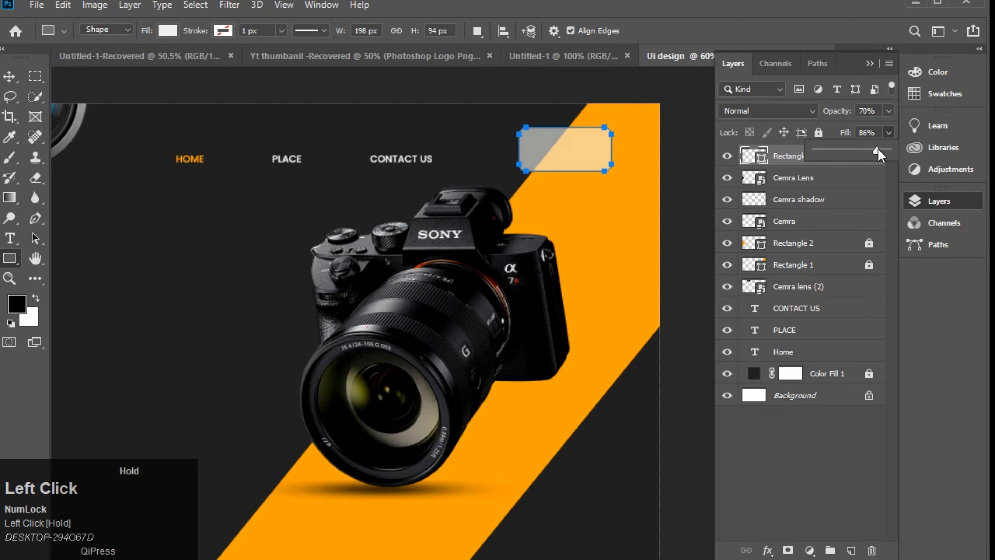
left_click(870, 64)
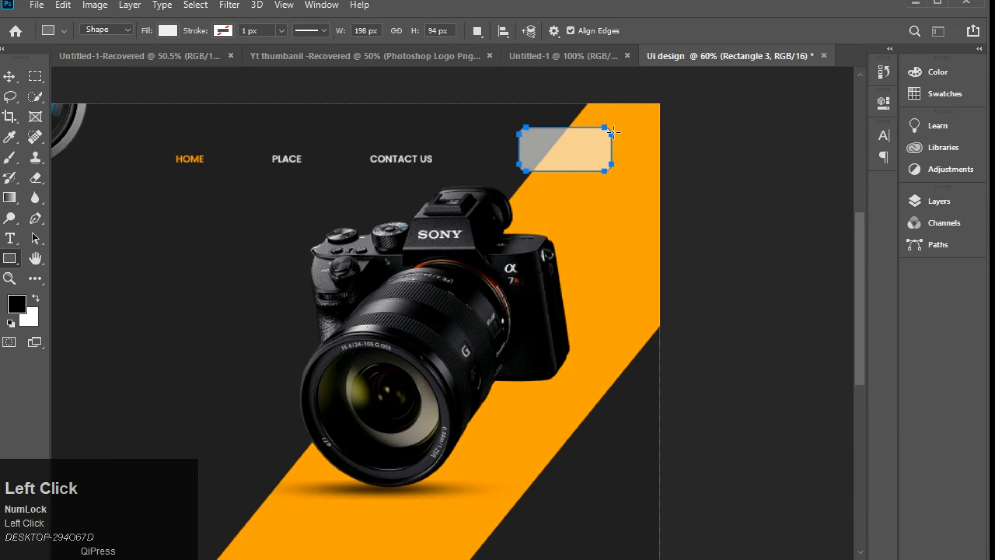
Step: Duplicate the CONTACT US text and place the copy over the centre of the semi-transparent rounded rectangle
left_click(13, 76)
left_click(259, 241)
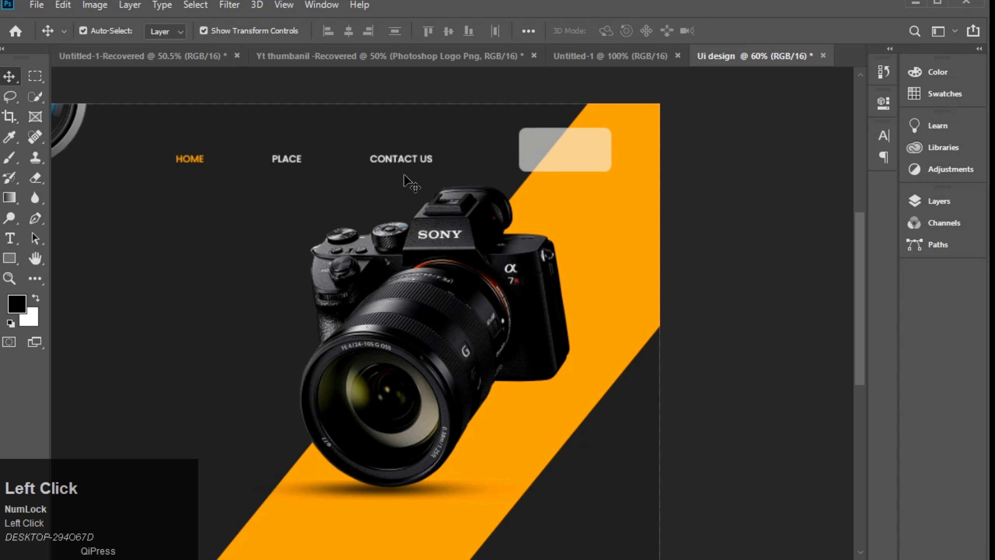
left_click(390, 163)
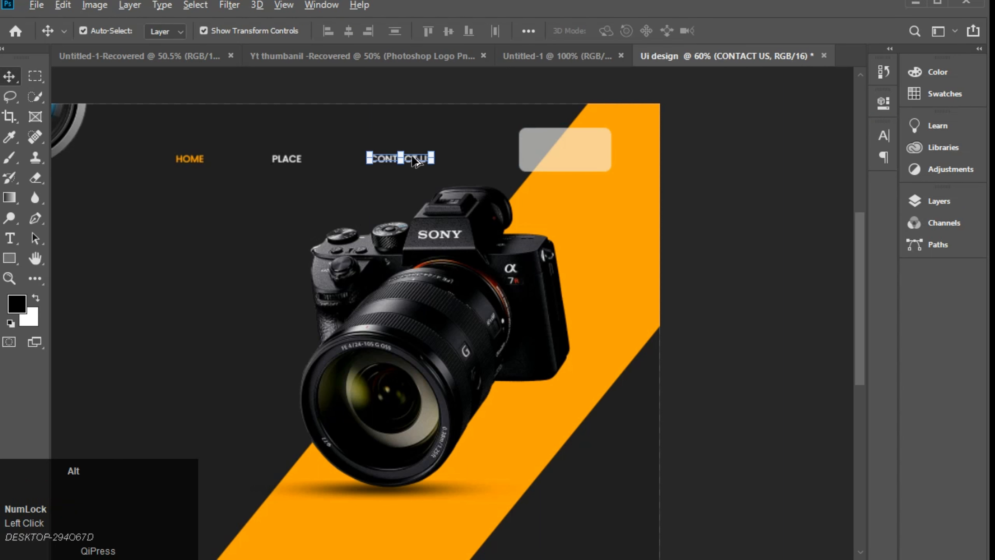
left_click_drag(415, 161, 587, 157)
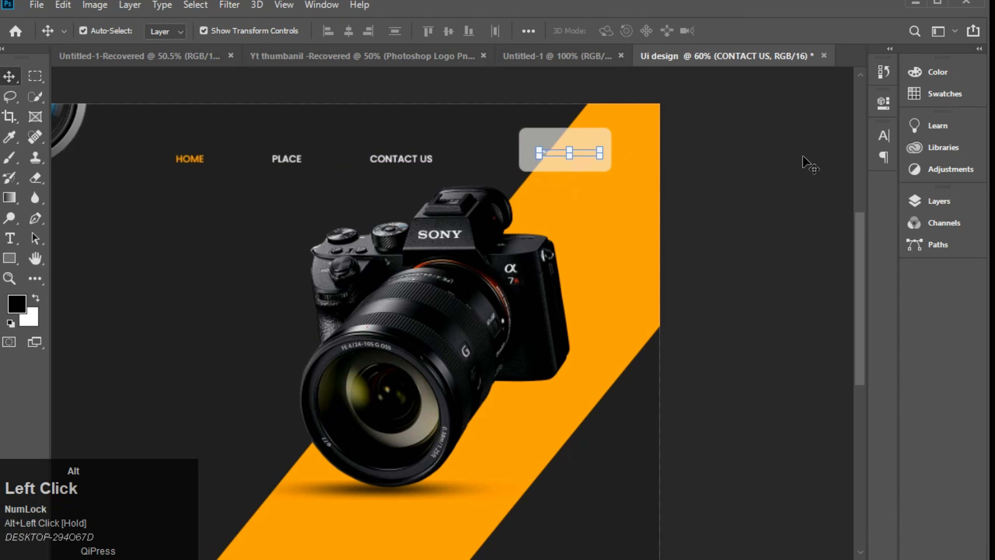
Step: Bring the copied CONTACT US text layer to the top of the layer stack and replace its wording with SIGN UP
left_click(916, 201)
left_click_drag(795, 311, 784, 156)
key("t")
left_click(582, 151)
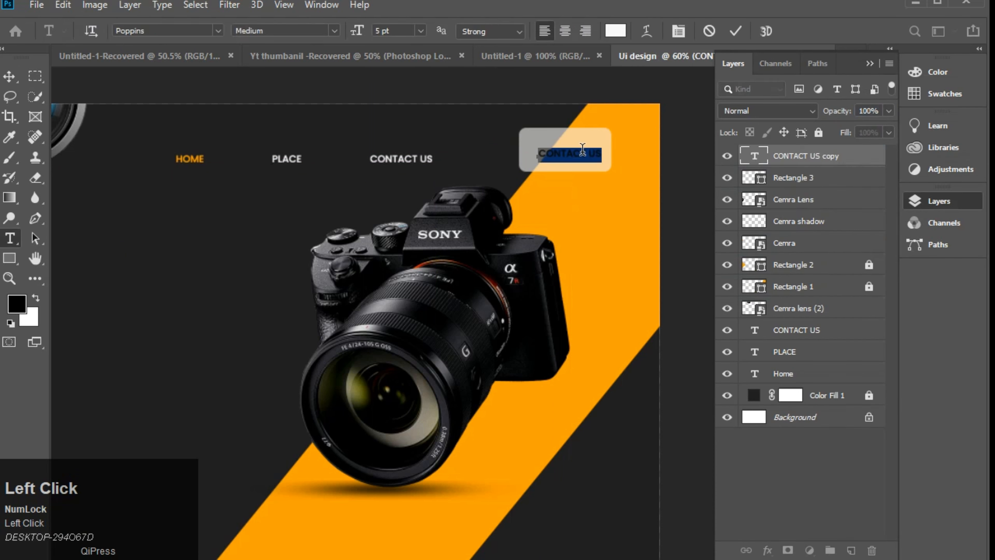
type("SIGN")
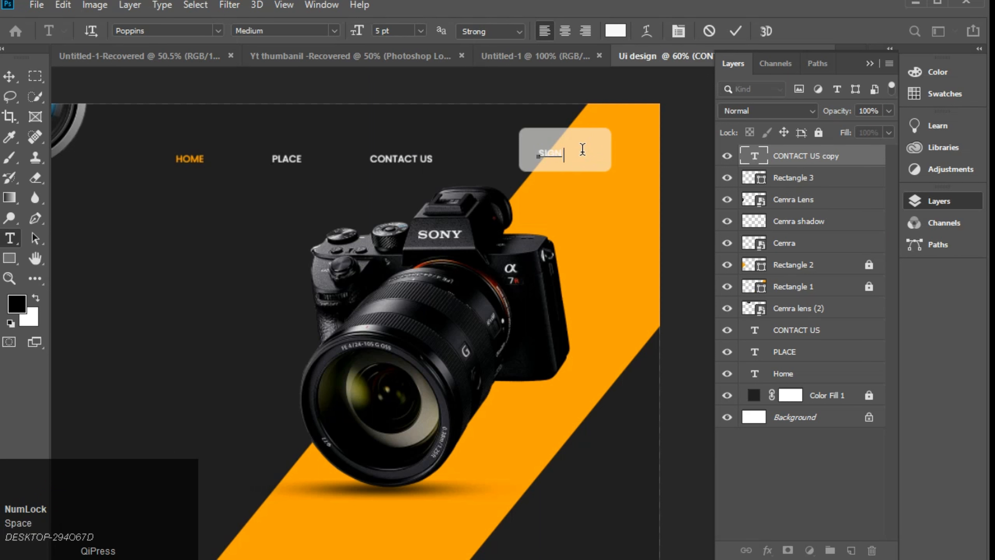
type(" UP")
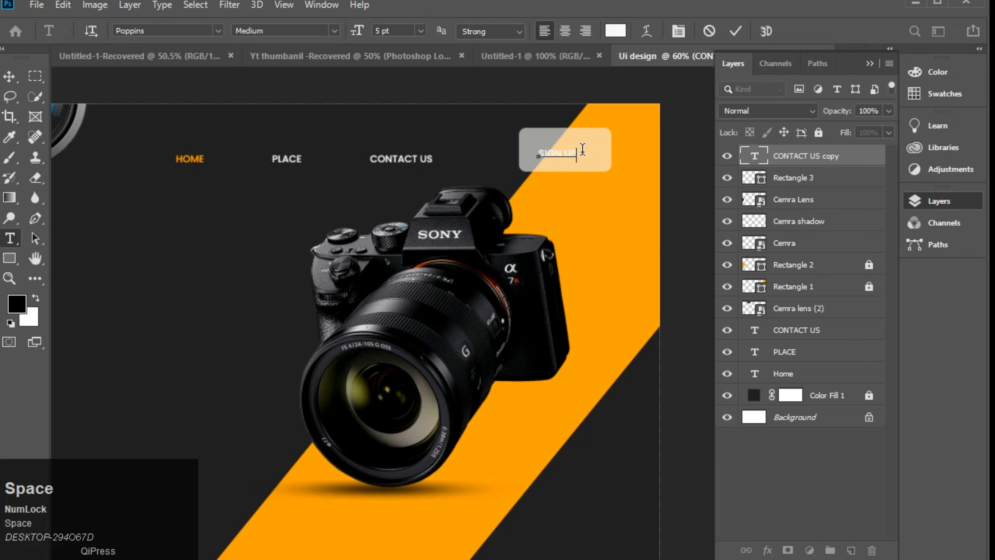
Step: Change the SIGN UP text colour to black (#000000)
left_click_drag(583, 147, 528, 152)
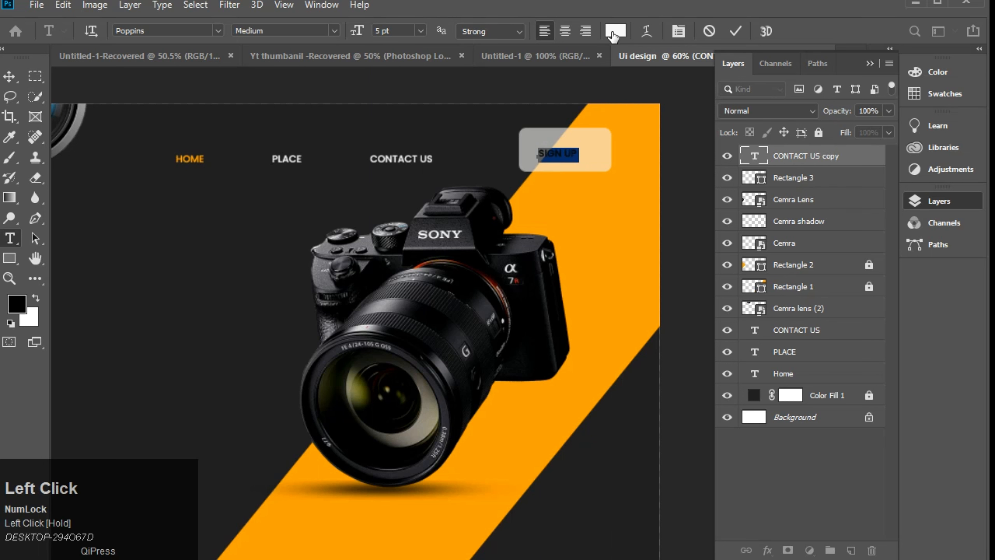
left_click(615, 31)
left_click(236, 340)
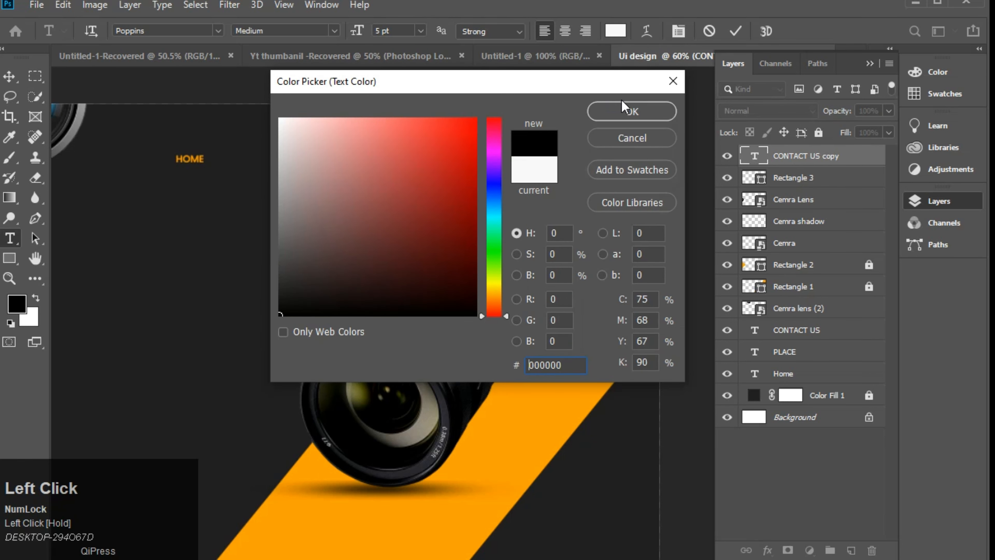
left_click(627, 111)
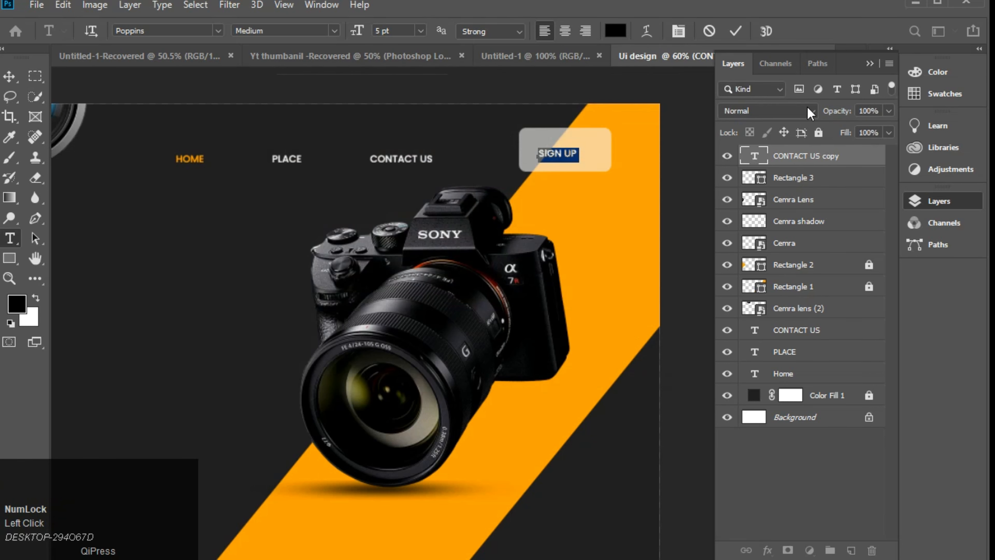
Step: Turn off all caps for the button label so it reads Sign up, and set its font size to 6.5 pt
left_click(869, 63)
left_click(883, 135)
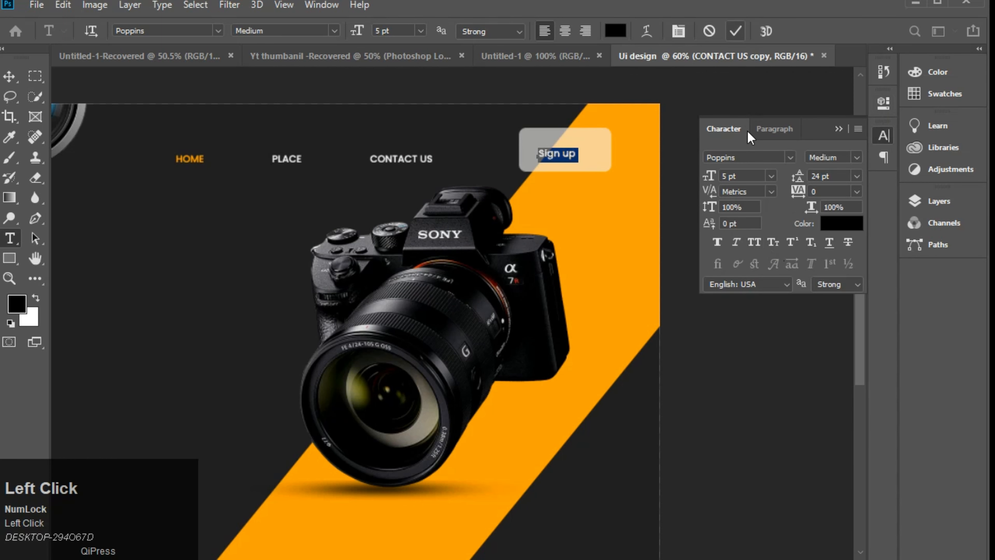
double_click(722, 176)
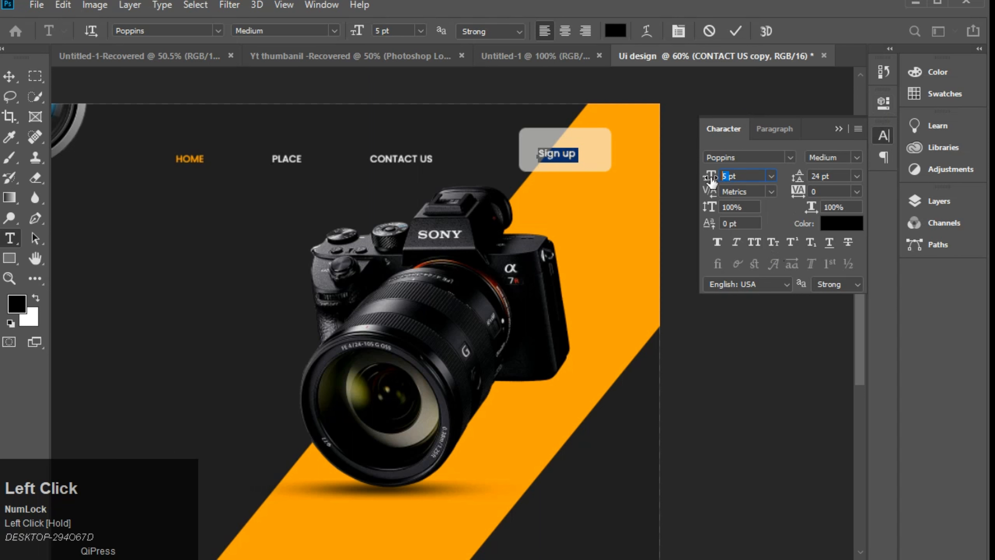
type("7pt")
key("Return")
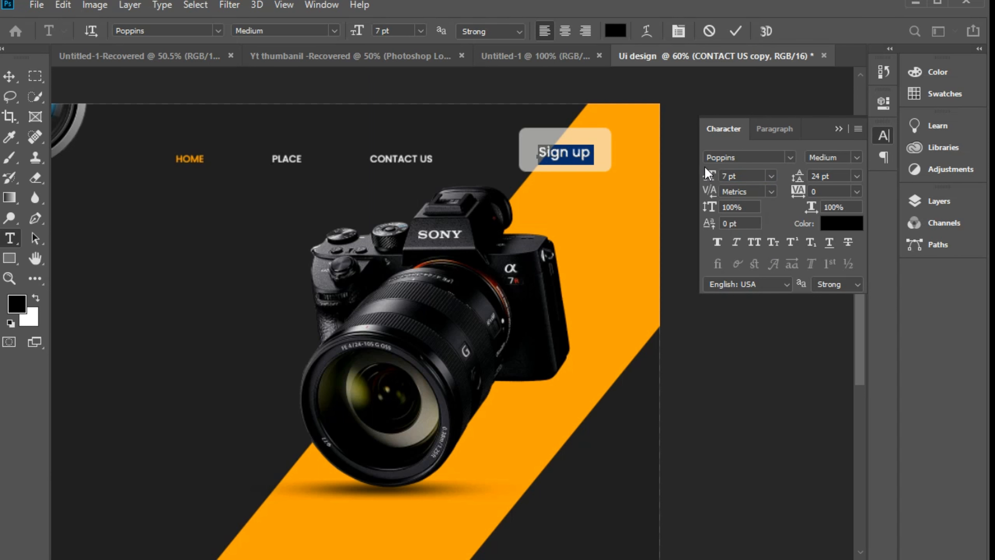
left_click_drag(728, 176, 683, 184)
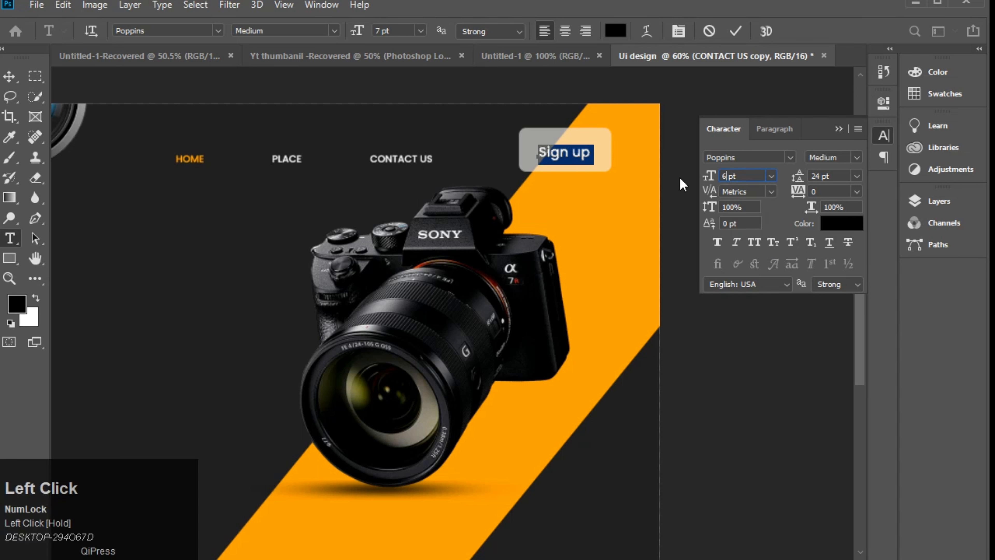
key("Return")
left_click(735, 31)
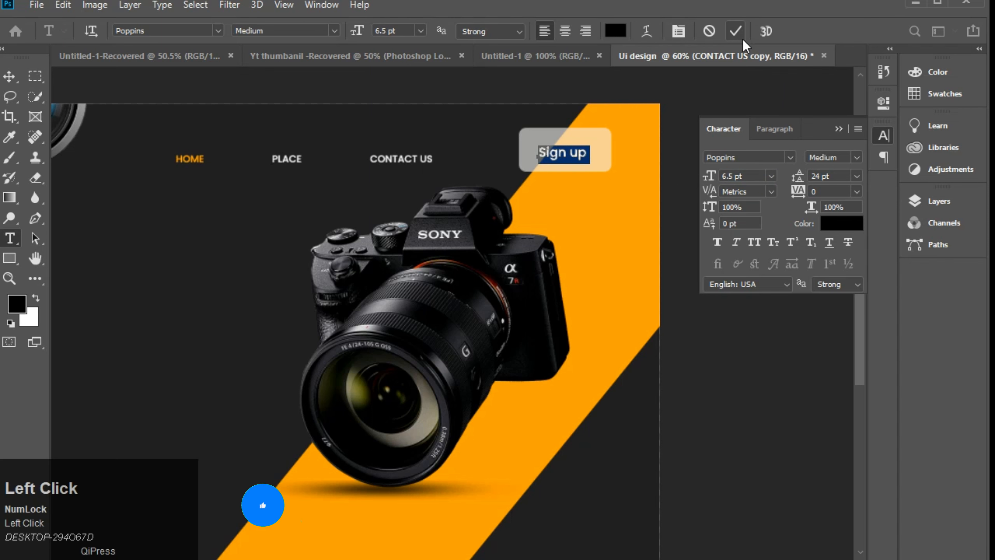
left_click(838, 129)
Step: Move the Sign up text slightly up and to the right within the semi-transparent rounded button
left_click_drag(563, 225, 607, 217)
left_click_drag(538, 236, 468, 260)
left_click(507, 162)
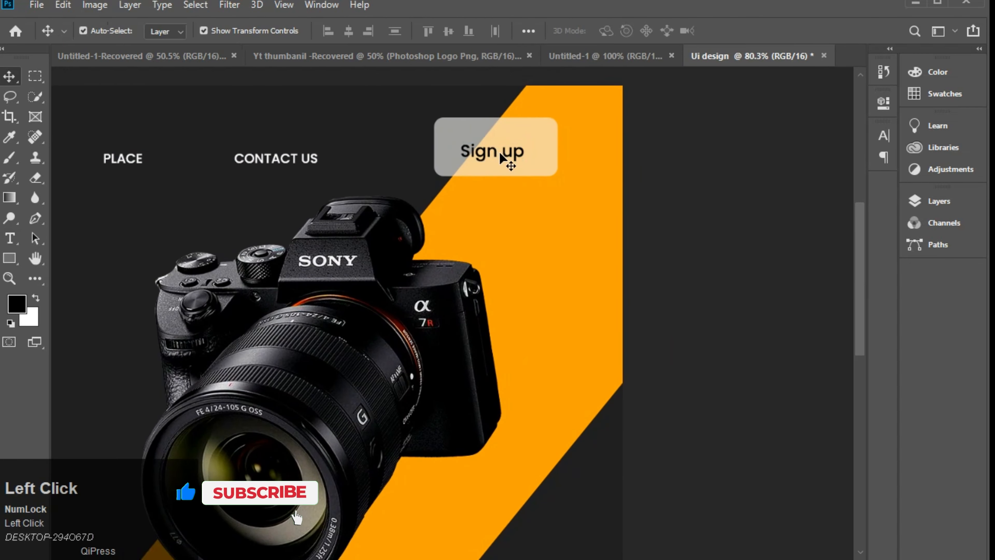
left_click_drag(509, 153, 502, 147)
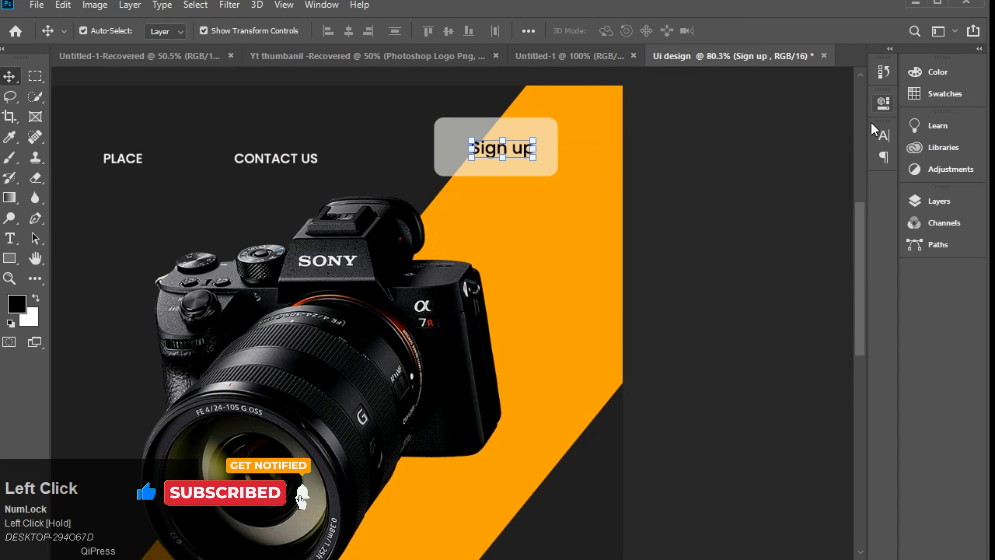
Step: Set the Sign up text size to 5.5 pt and shift it right, leaving space for an icon on the button's left
left_click(883, 136)
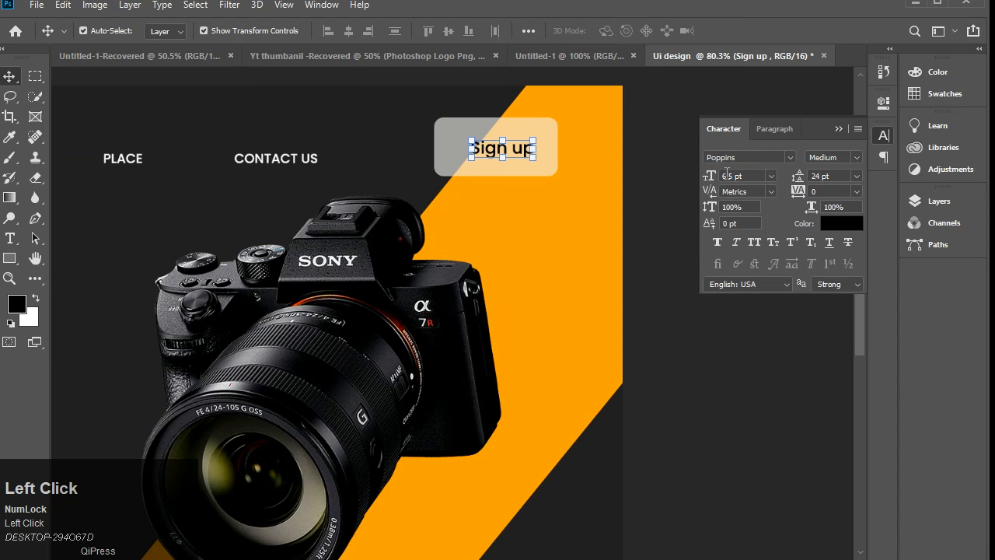
left_click_drag(709, 176, 697, 176)
type("5.5")
left_click(546, 149)
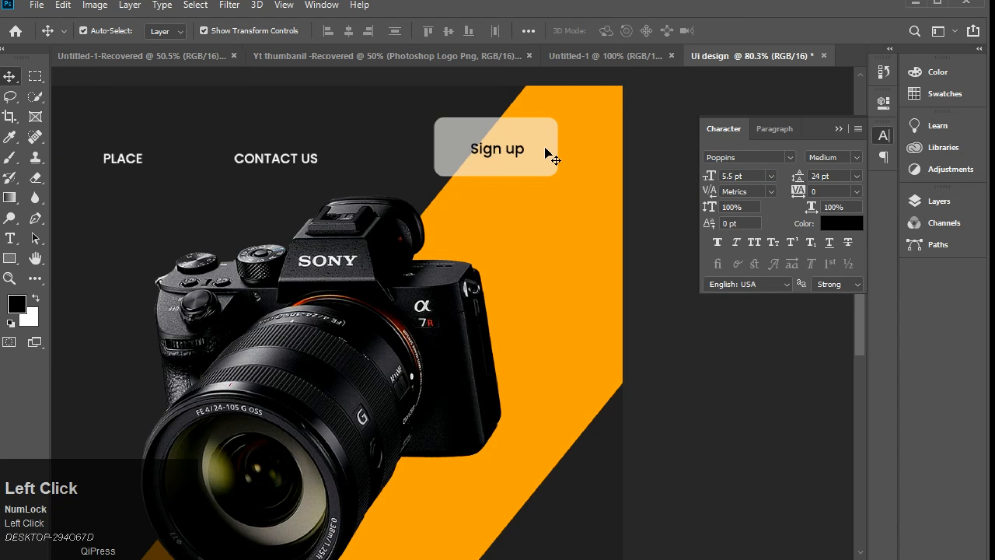
left_click_drag(518, 154, 529, 153)
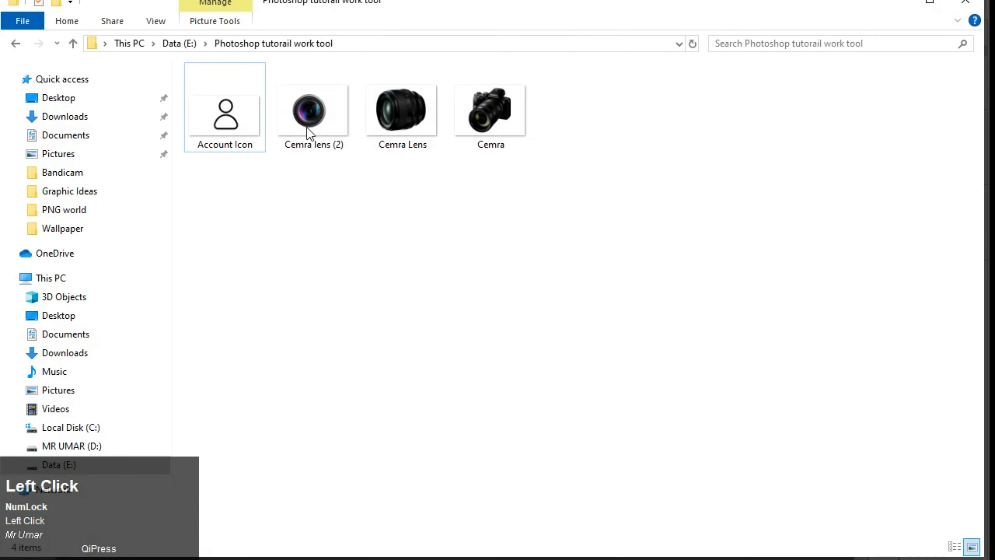
Step: Place the Account Icon image from the Photoshop tutorail work tool folder, scaled to about 6.3%, just below the Sign up button
left_click_drag(235, 129, 506, 456)
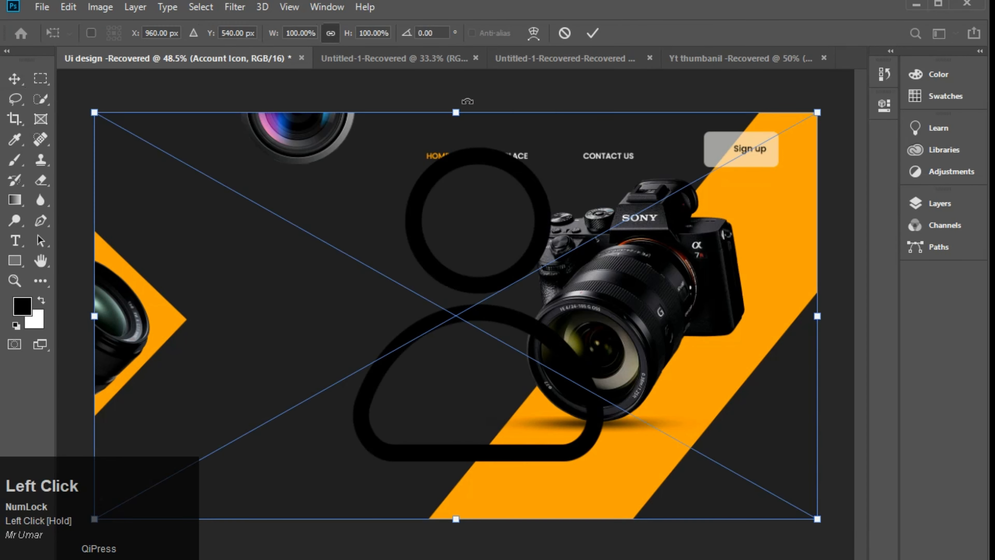
left_click_drag(455, 113, 726, 182)
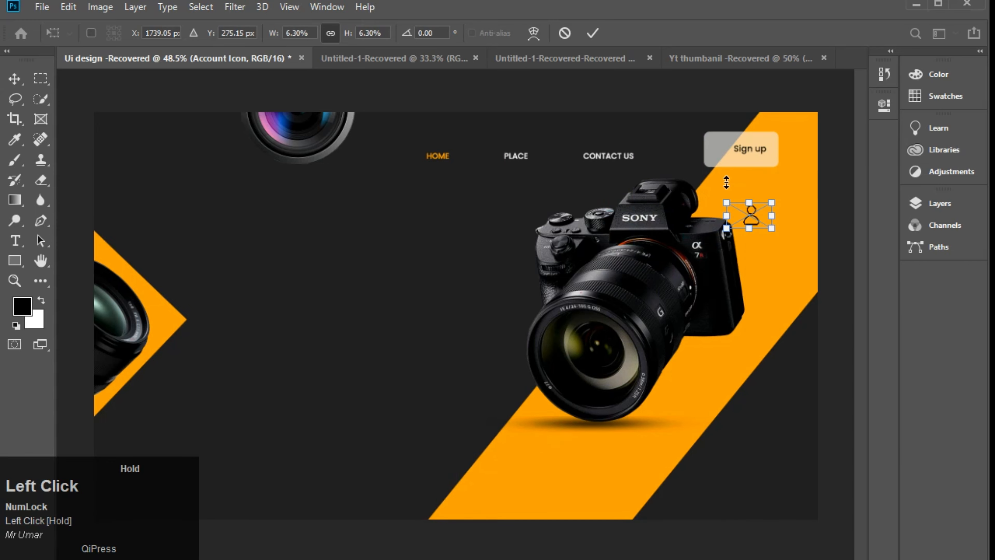
left_click(591, 33)
Step: Move the account icon into the rounded button, to the left of the Sign up text
left_click(660, 253, "ctrl")
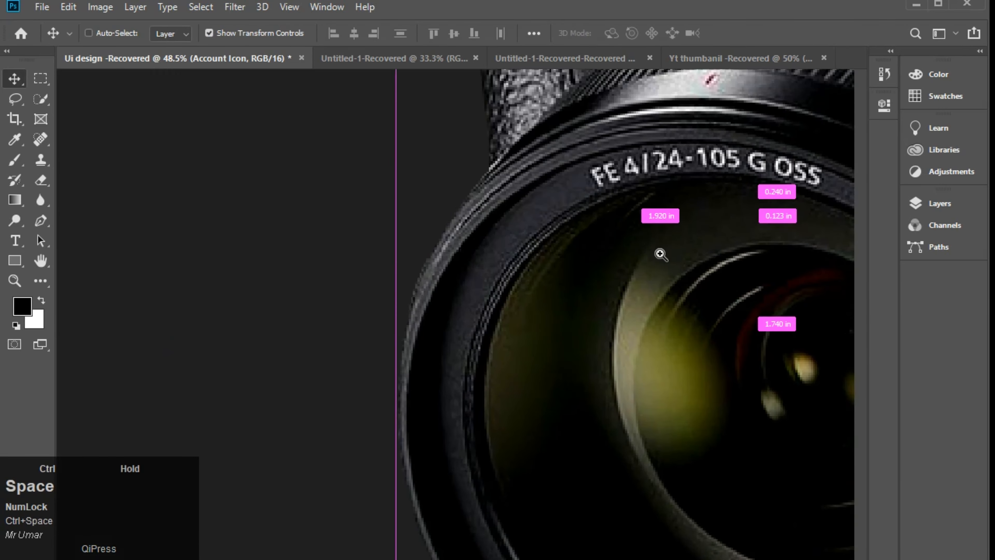
left_click_drag(660, 253, 315, 466)
left_click_drag(692, 202, 291, 382)
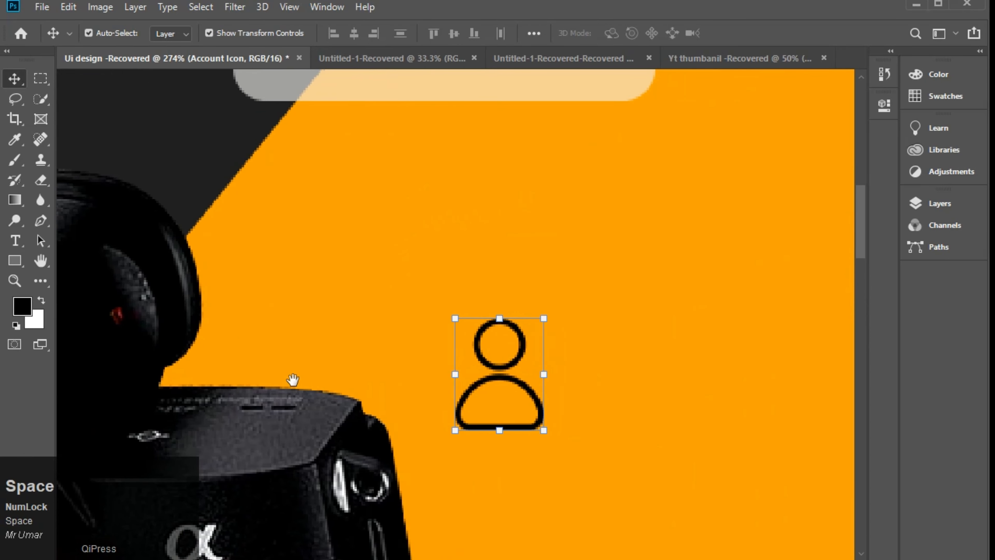
left_click_drag(453, 336, 477, 518)
left_click_drag(524, 544, 371, 235)
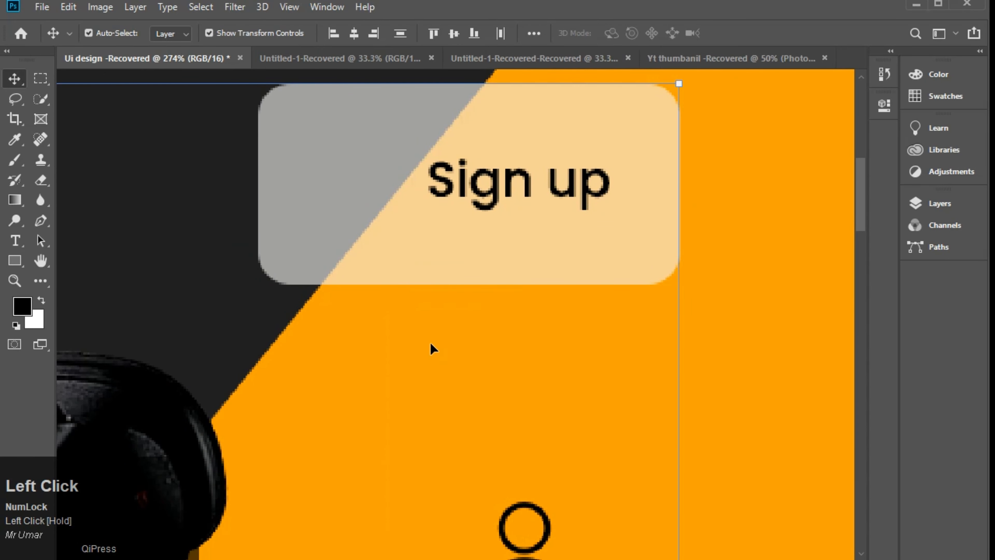
left_click_drag(465, 317, 427, 329)
left_click(623, 406)
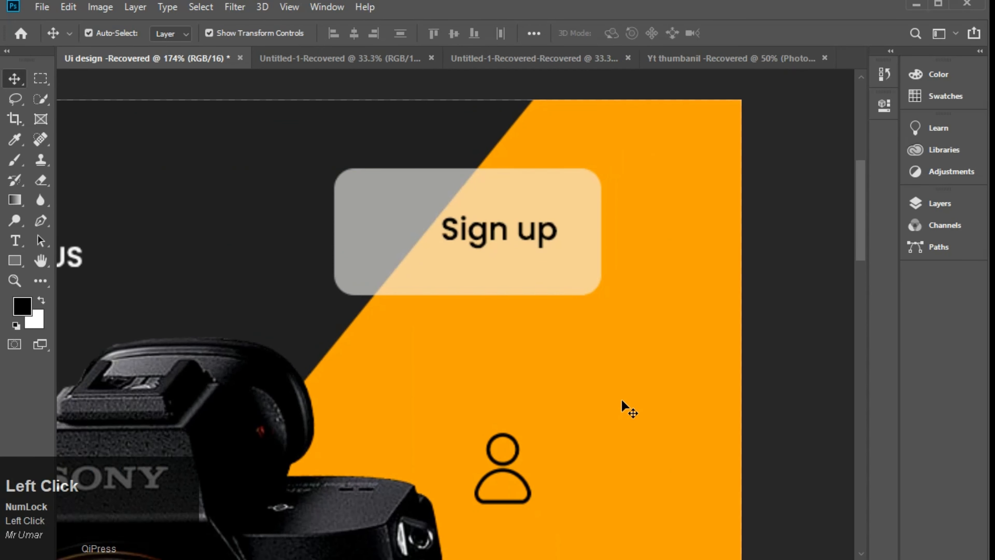
left_click(507, 469)
left_click_drag(509, 480, 402, 237)
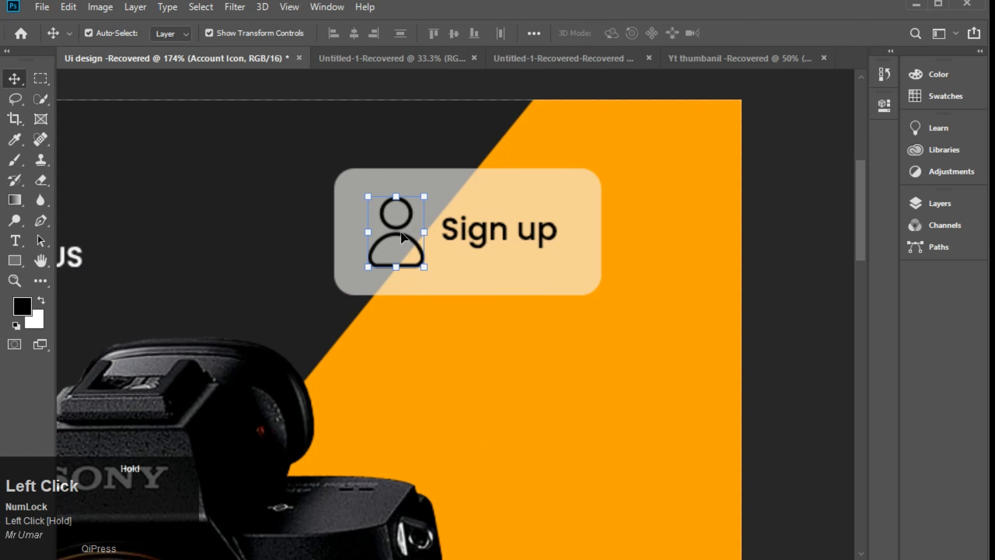
Step: Scale the account icon down slightly and align it vertically with the Sign up text
left_click_drag(398, 196, 386, 198)
left_click_drag(386, 246, 390, 235)
left_click(592, 33)
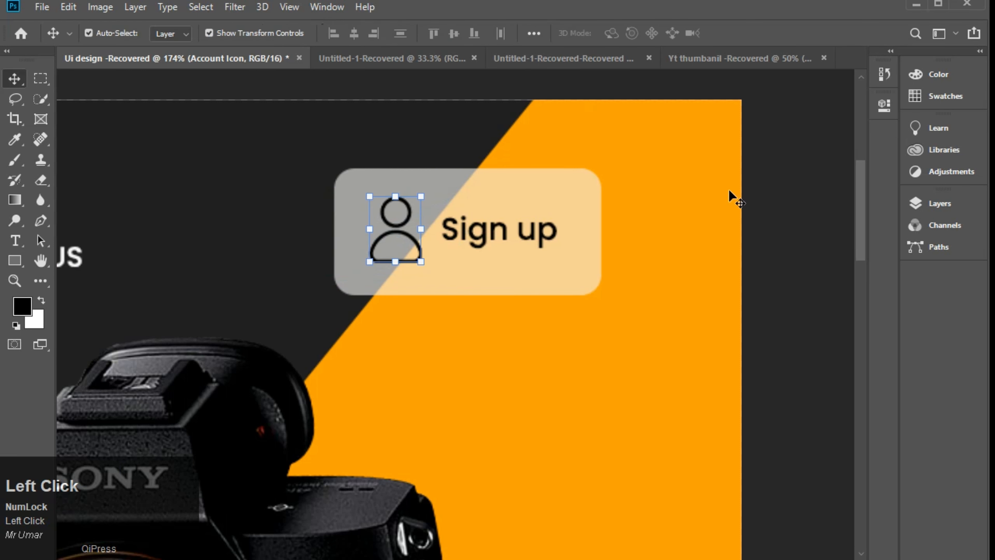
Step: Start a new text line in the empty dark area left of the camera, in Poppins Bold at 20 pt
key("ctrl+space")
left_click_drag(546, 271, 452, 318)
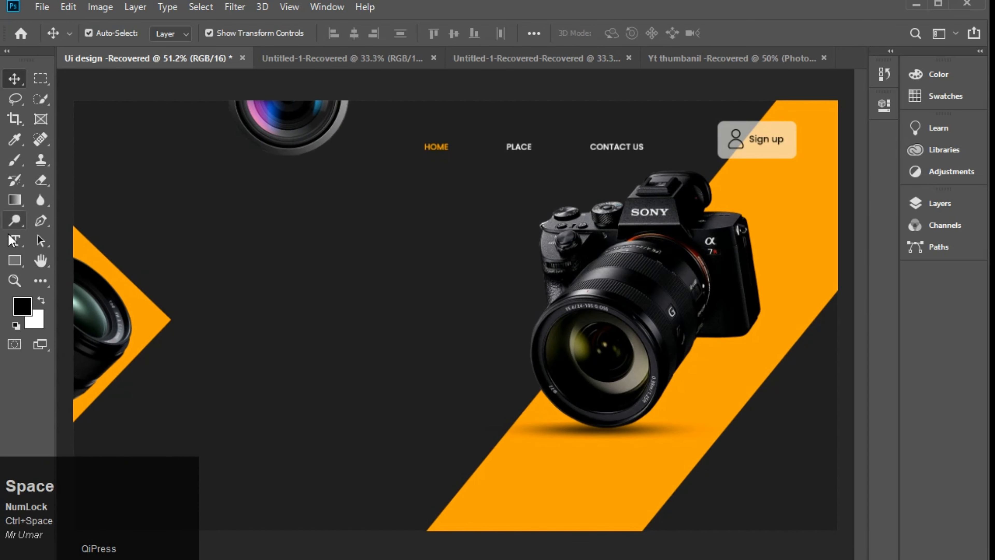
left_click(16, 243)
left_click(221, 237)
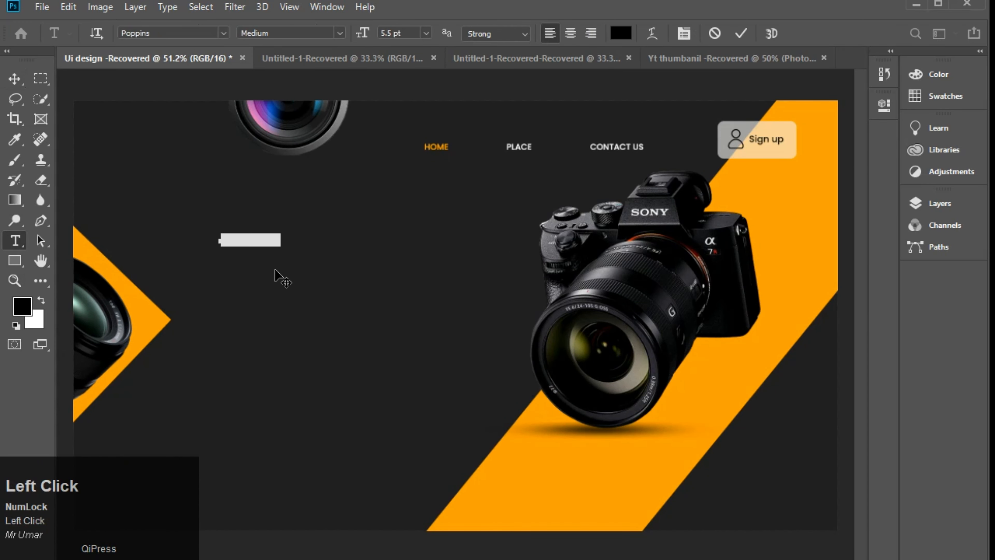
left_click(683, 34)
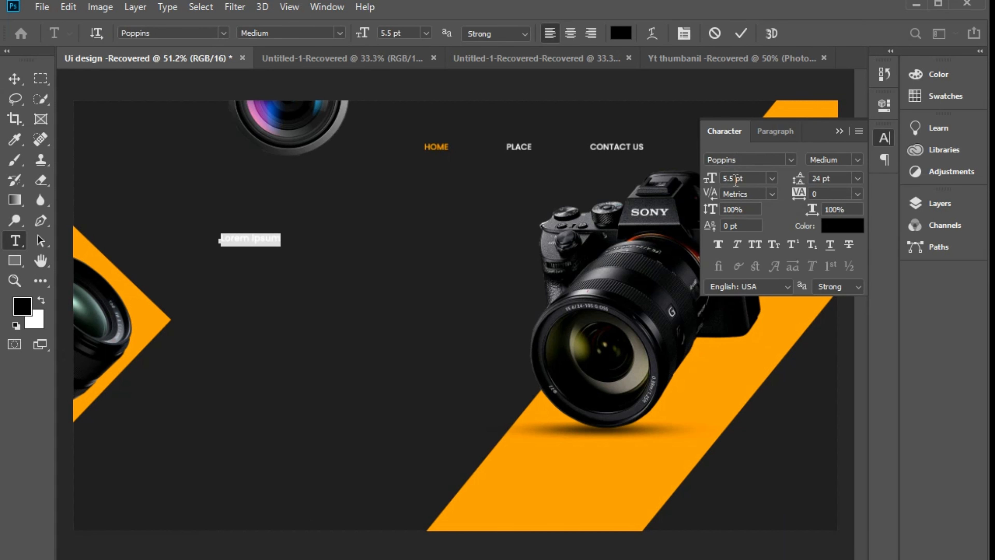
left_click_drag(735, 179, 700, 184)
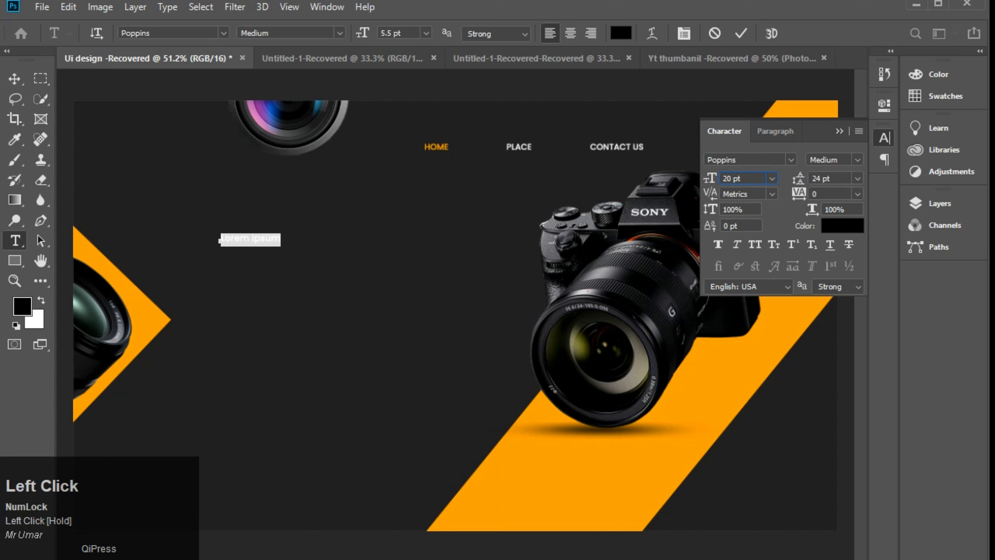
key("space")
key("Return")
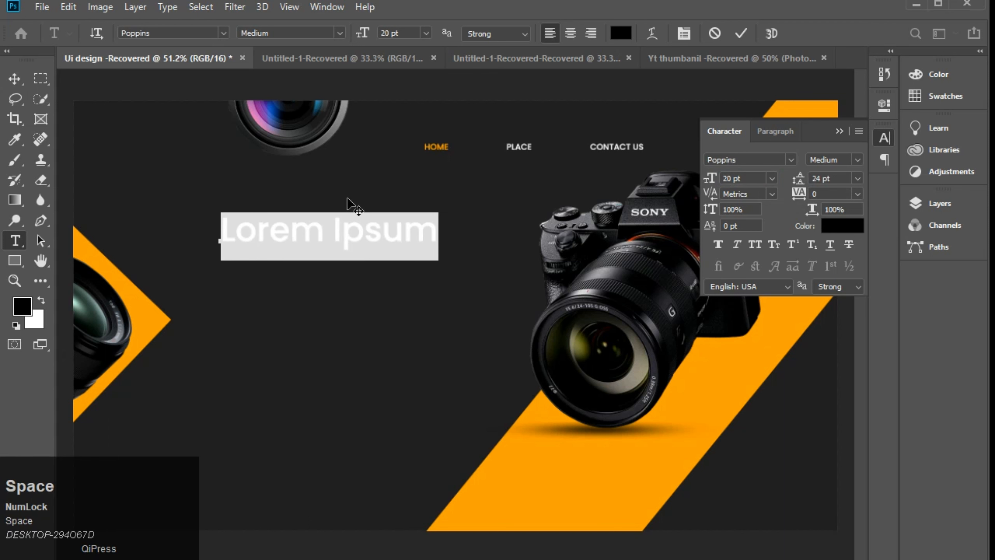
left_click(858, 159)
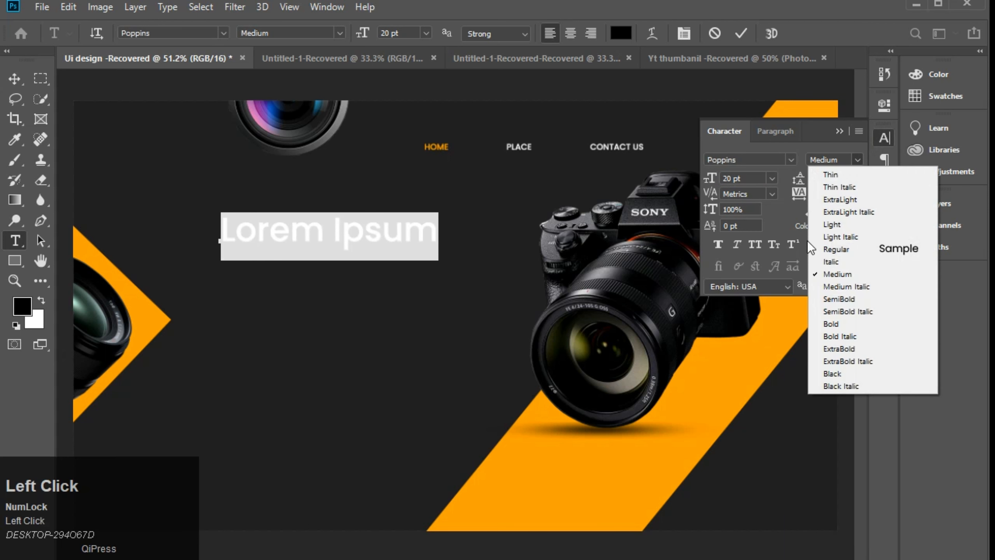
left_click(832, 324)
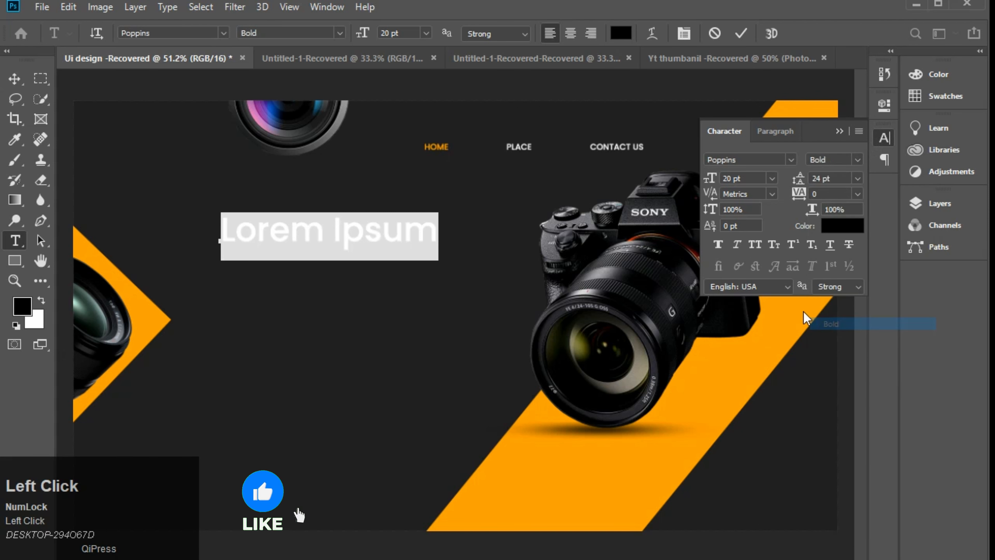
Step: Replace the placeholder text with the word photography and select the whole word
type("photo")
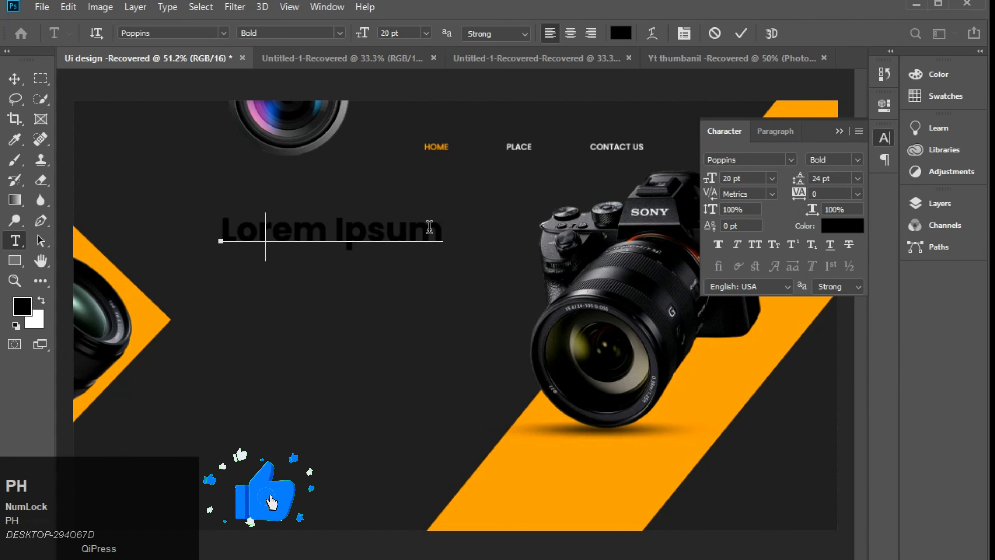
type("g")
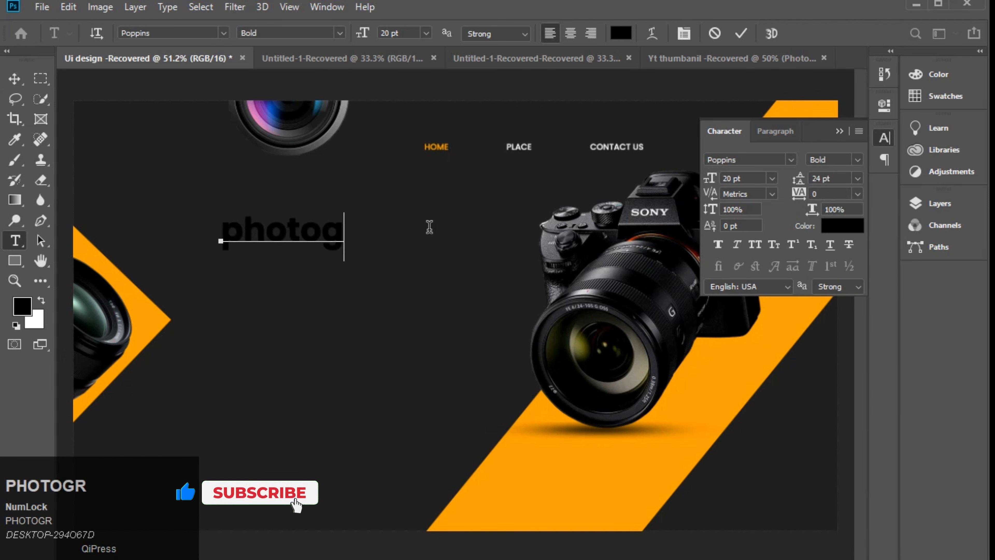
type("raphy")
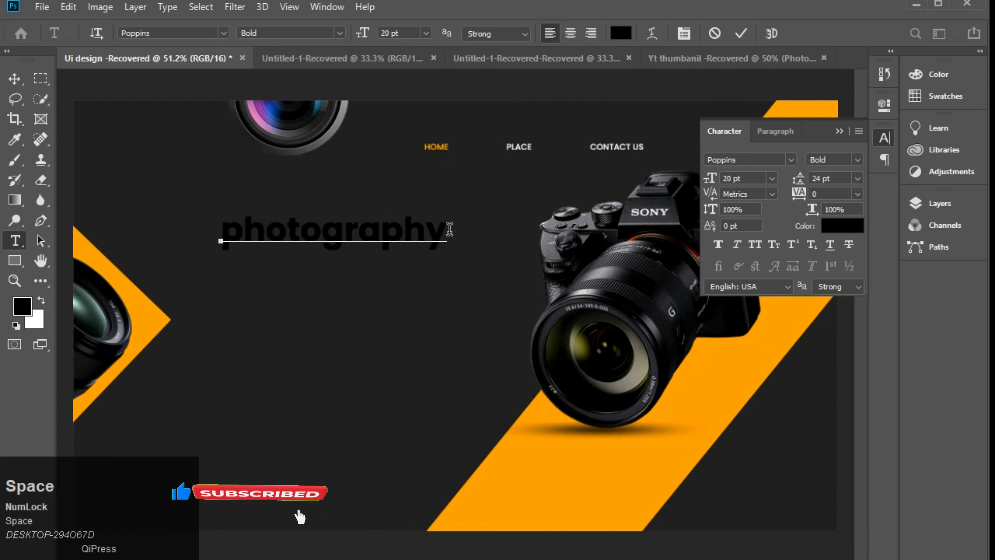
left_click_drag(451, 229, 173, 249)
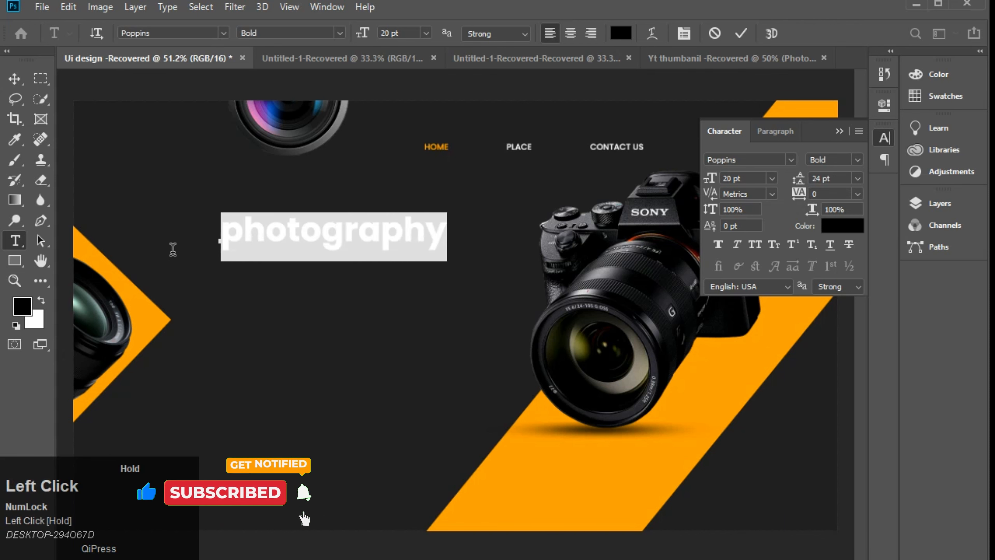
Step: Format the selected photography headline in all caps, white (ffffff) and ExtraBold weight, and commit the text
left_click(755, 245)
left_click(842, 226)
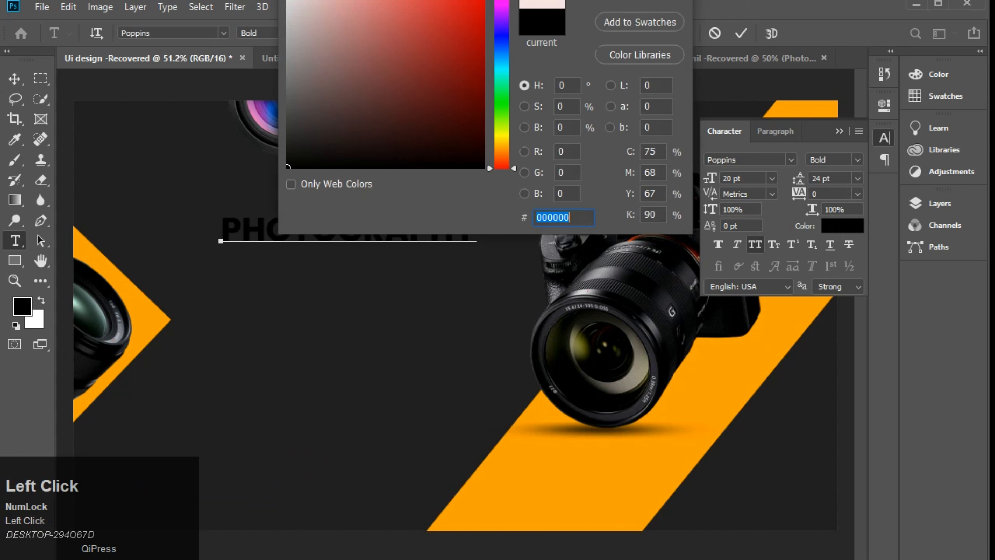
type("ffffff")
key("Return")
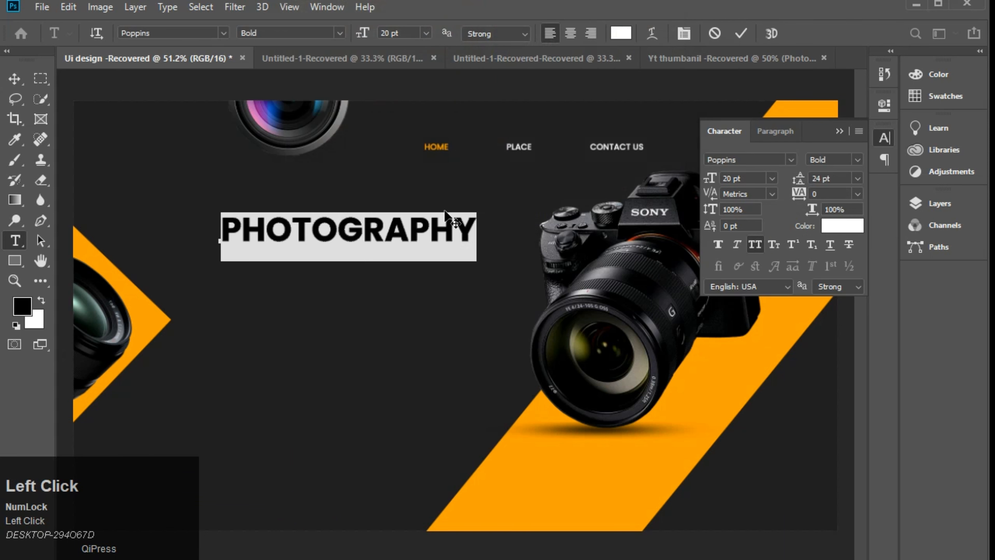
left_click(858, 160)
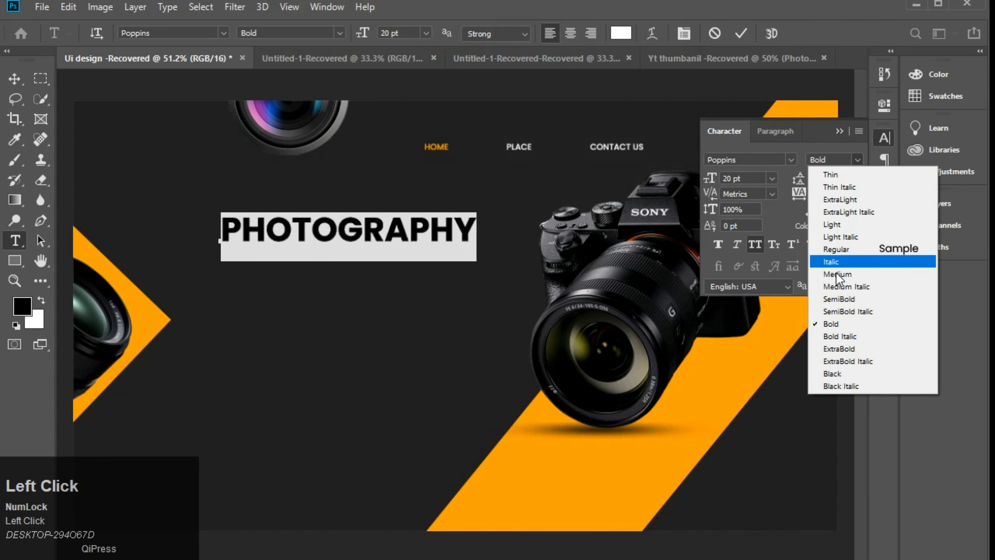
left_click(839, 349)
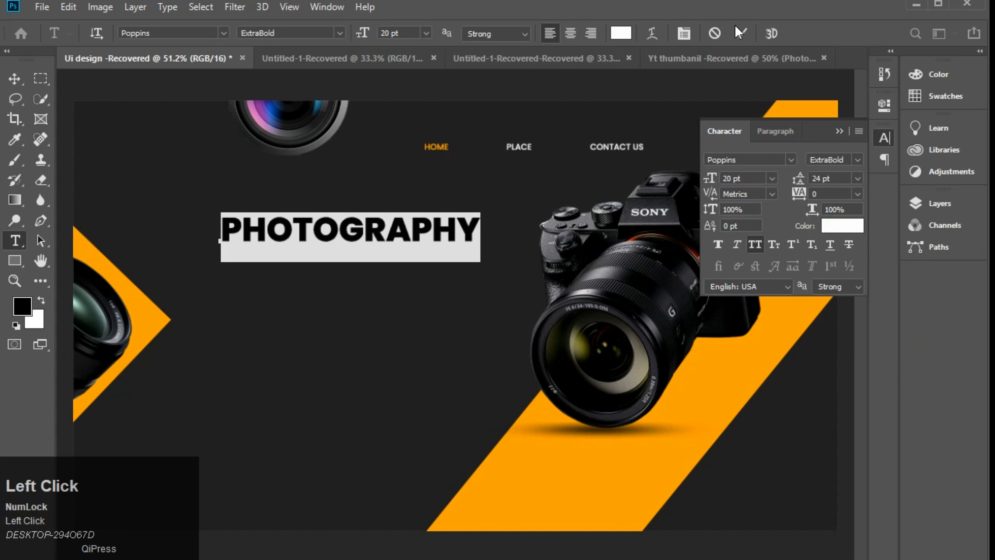
left_click(802, 100)
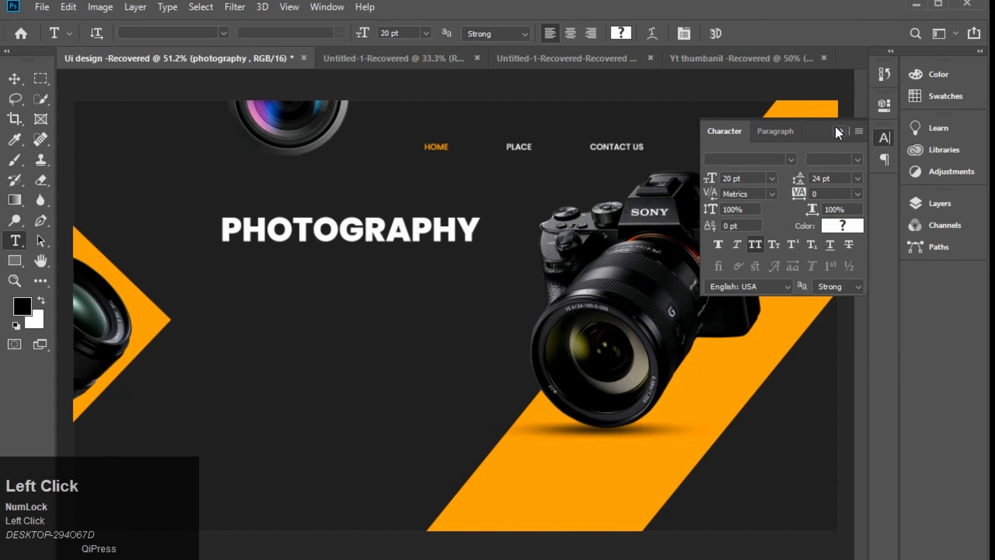
Step: Move the PHOTOGRAPHY headline slightly down and to the left in the dark area
left_click(20, 83)
double_click(356, 223)
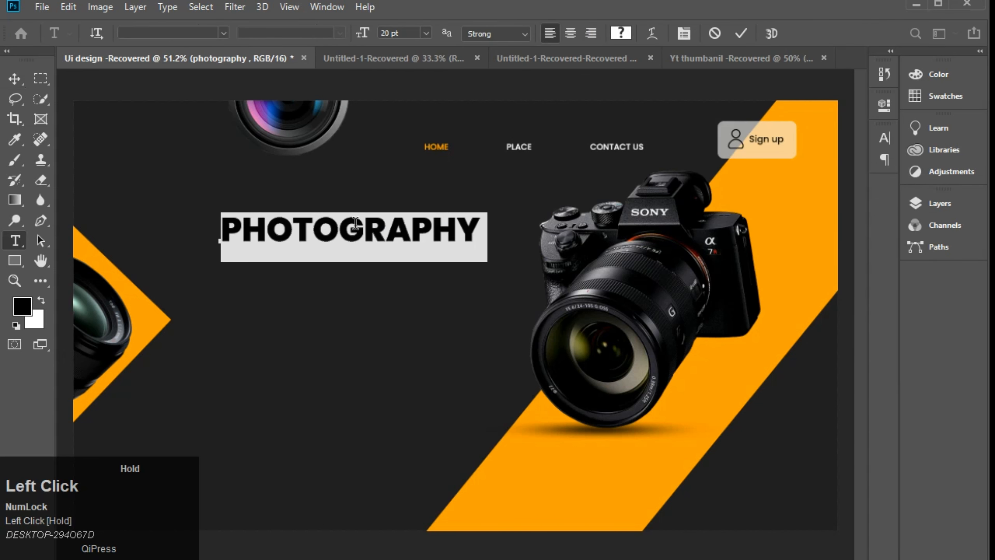
left_click(18, 87)
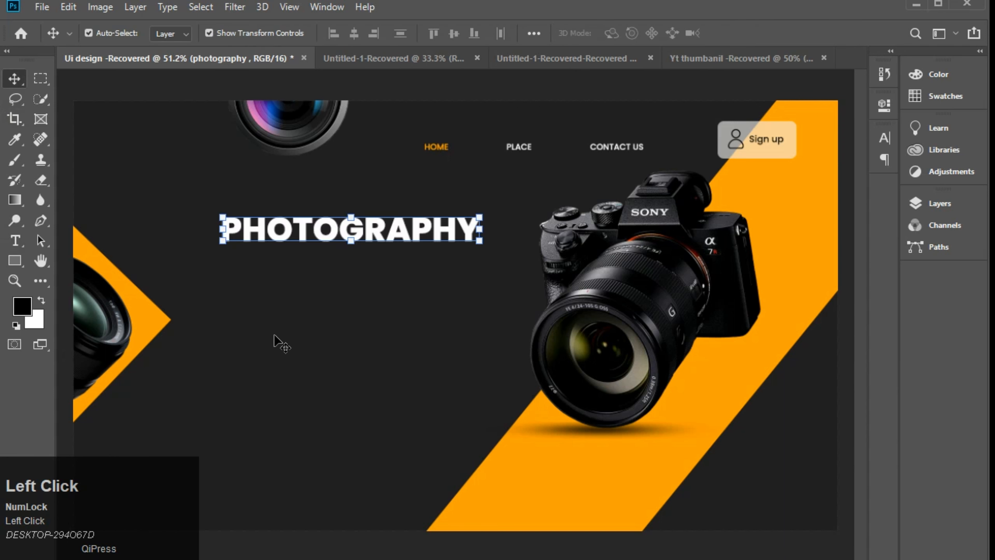
mouse_move(379, 244)
left_mouse_down()
mouse_move(382, 235)
mouse_move(384, 243)
left_mouse_up()
left_click(383, 244)
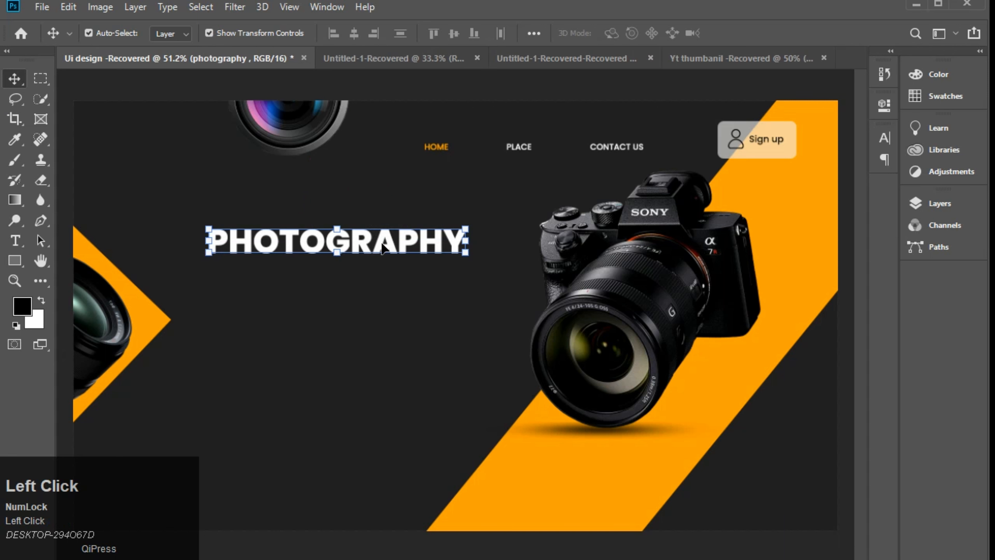
Step: Duplicate the PHOTOGRAPHY headline directly beneath itself and set the copy's font to Santa Robin Regular
left_click_drag(373, 245, 373, 287)
double_click(373, 287)
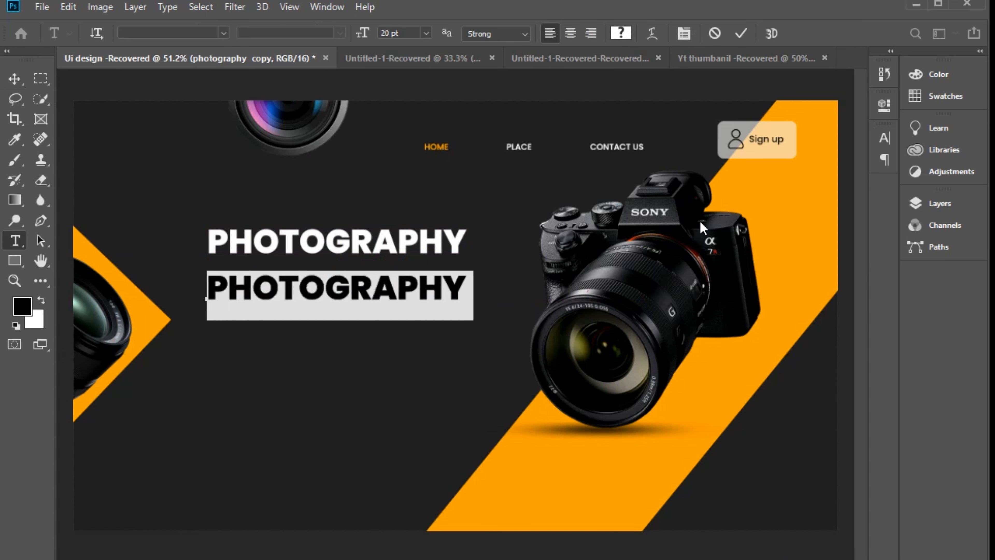
left_click(884, 138)
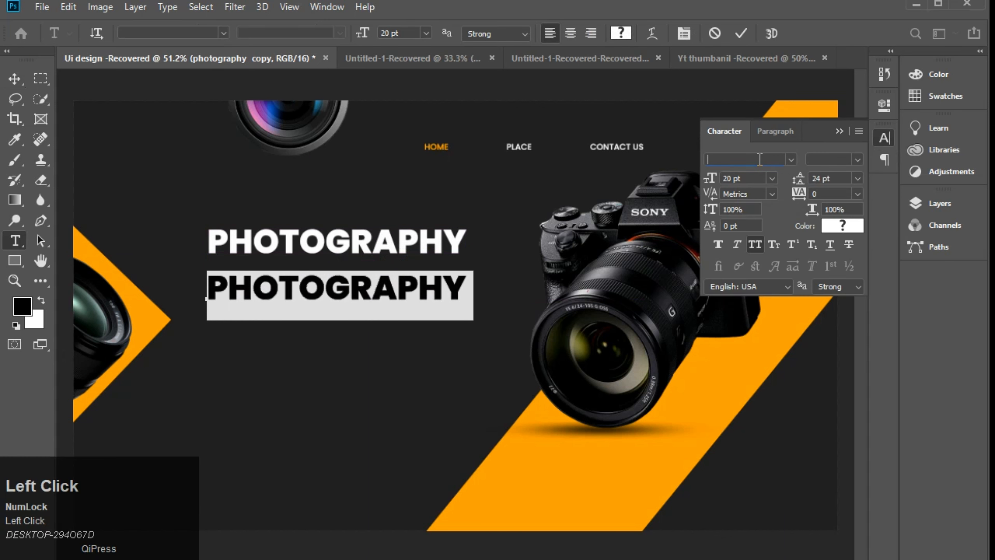
type("san")
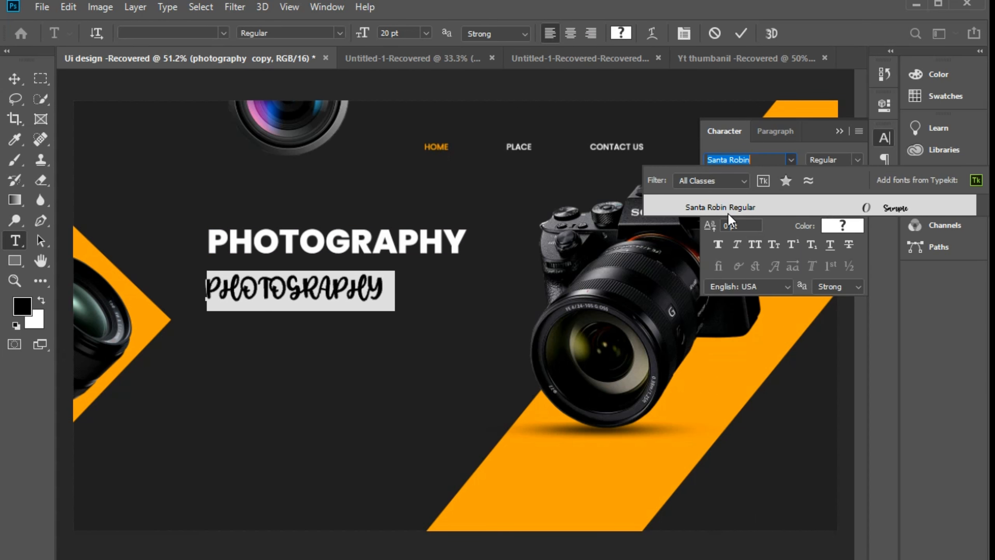
left_click(724, 208)
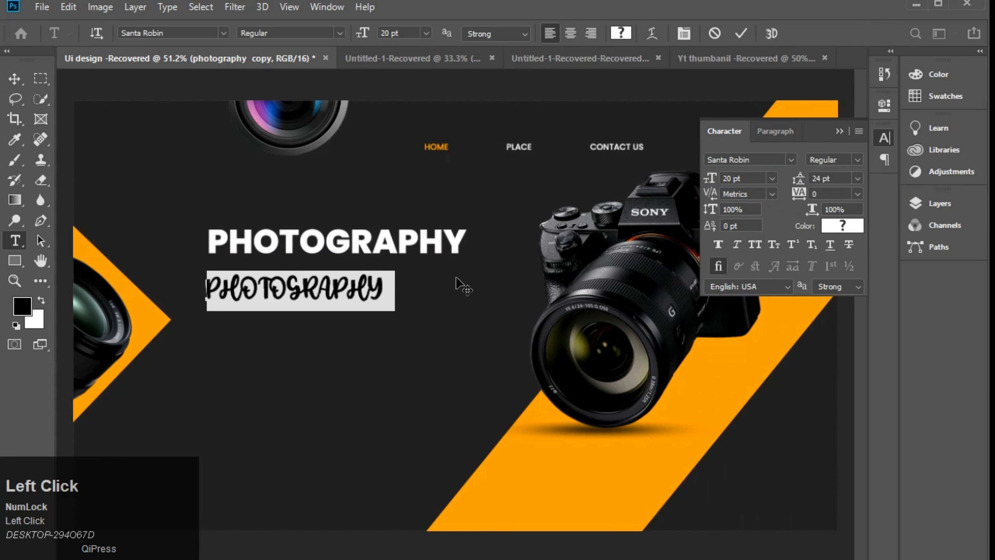
Step: Replace the copied line's text with workshop classes and turn off all caps for it
type("work ")
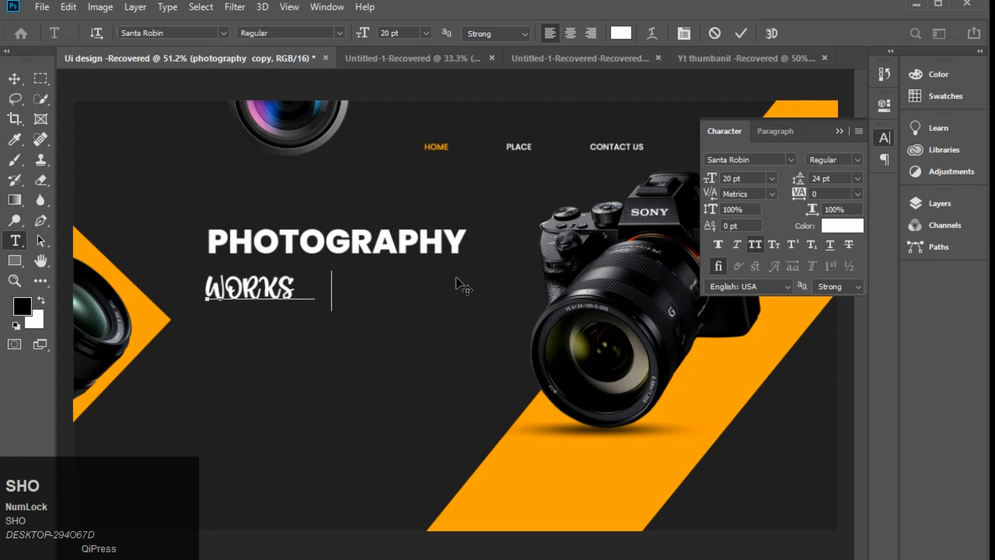
type("hop")
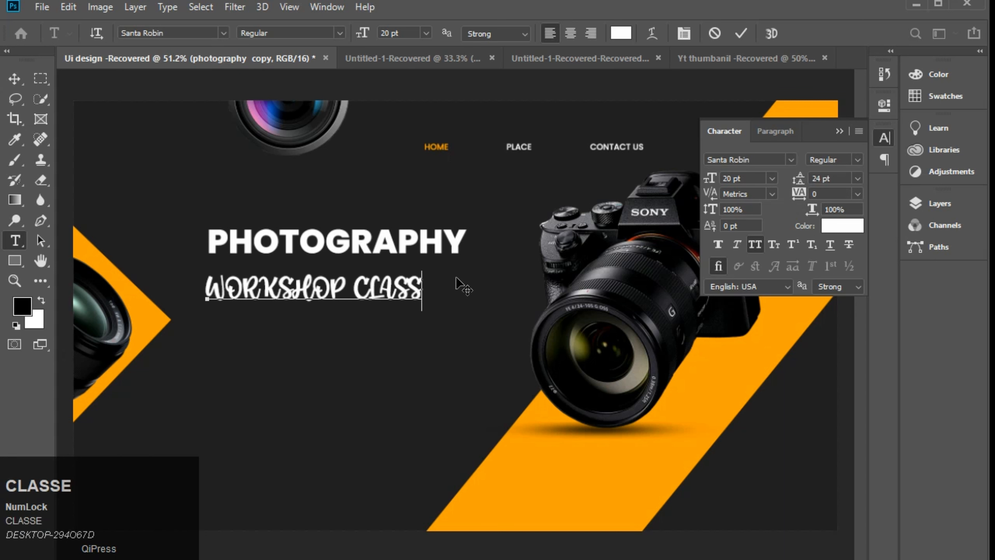
left_click_drag(454, 283, 206, 289)
left_click(755, 247)
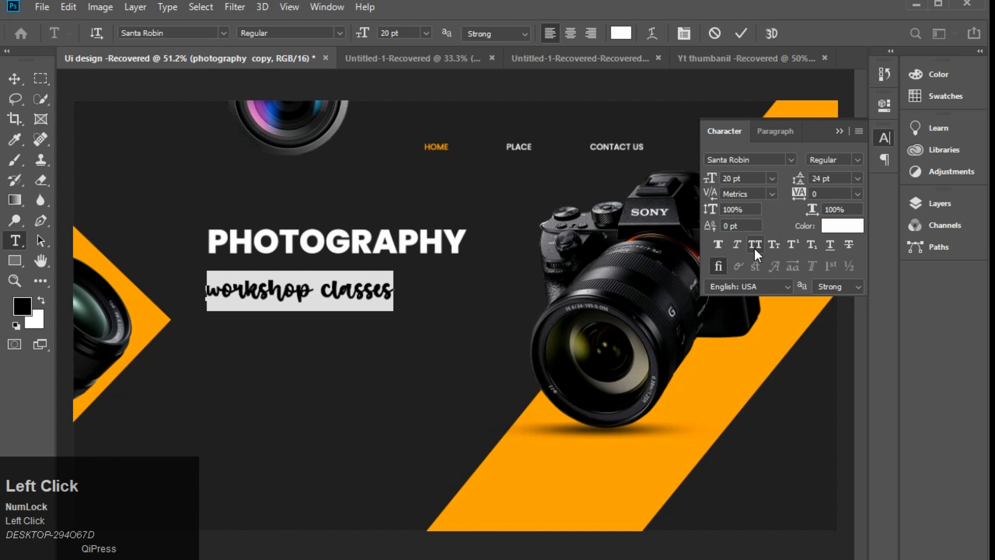
Step: Capitalize the first letter of both words so the subtitle reads Workshop Classes
left_click(231, 290)
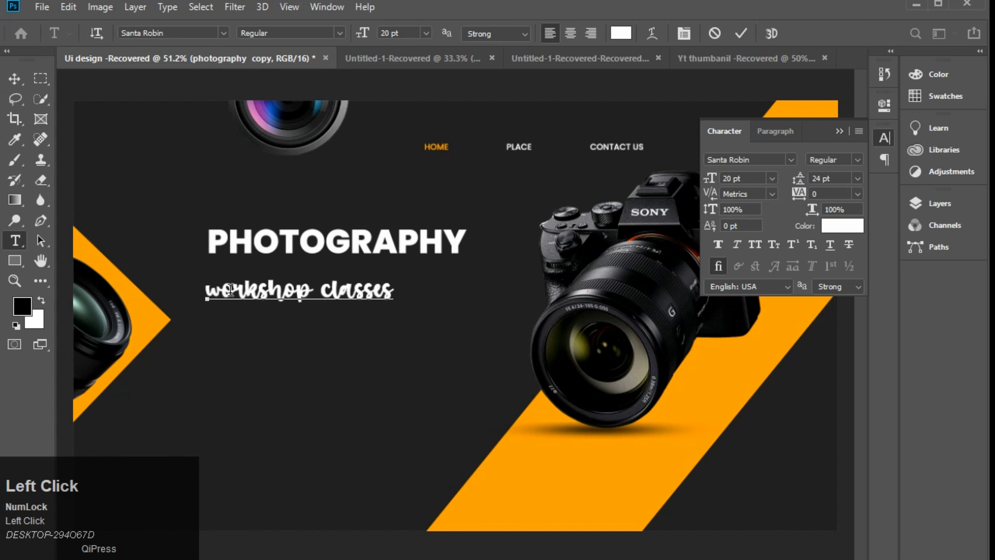
key("BackSpace")
type("W")
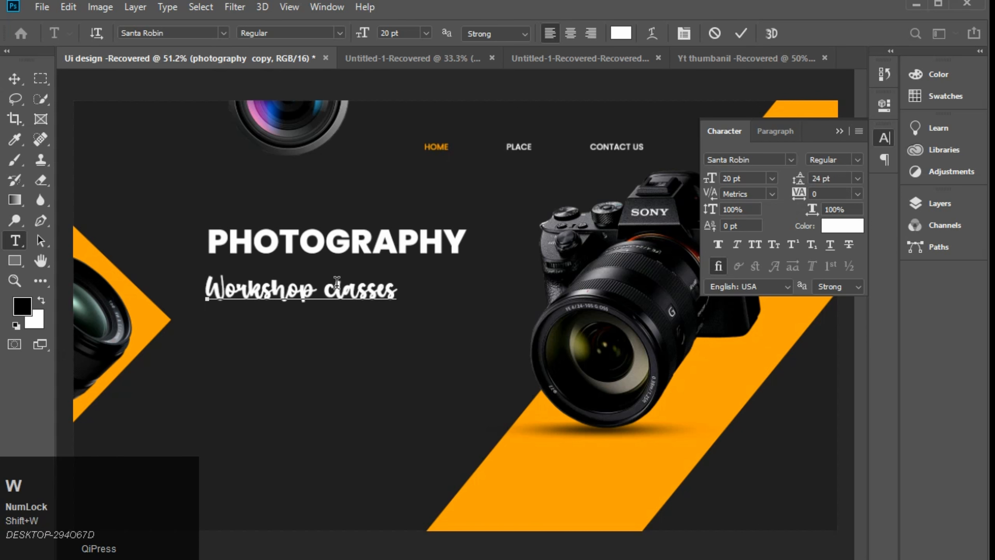
left_click(337, 286)
key("Delete")
type("C")
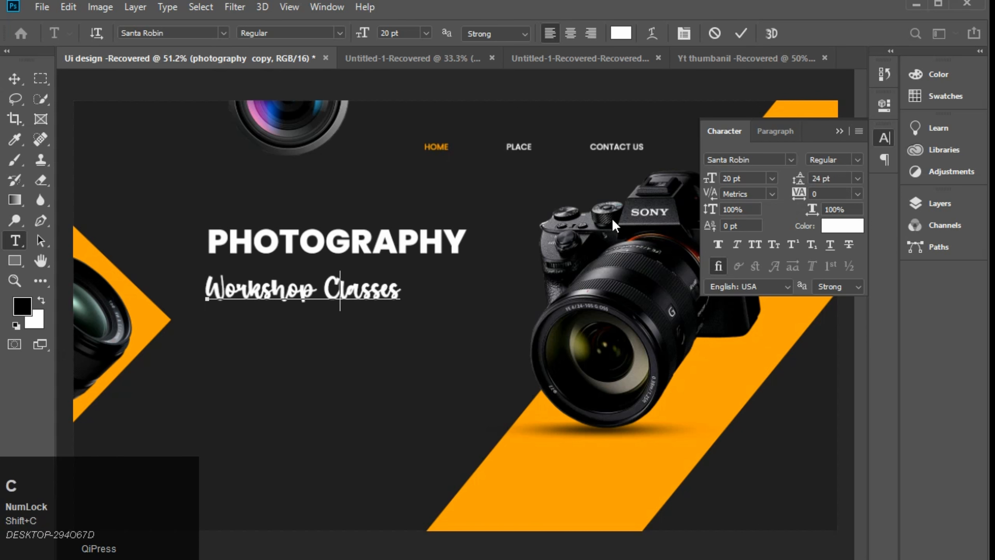
Step: Recolor the whole Workshop Classes subtitle bright yellow and set its size to 15 pt
left_click_drag(402, 284, 162, 296)
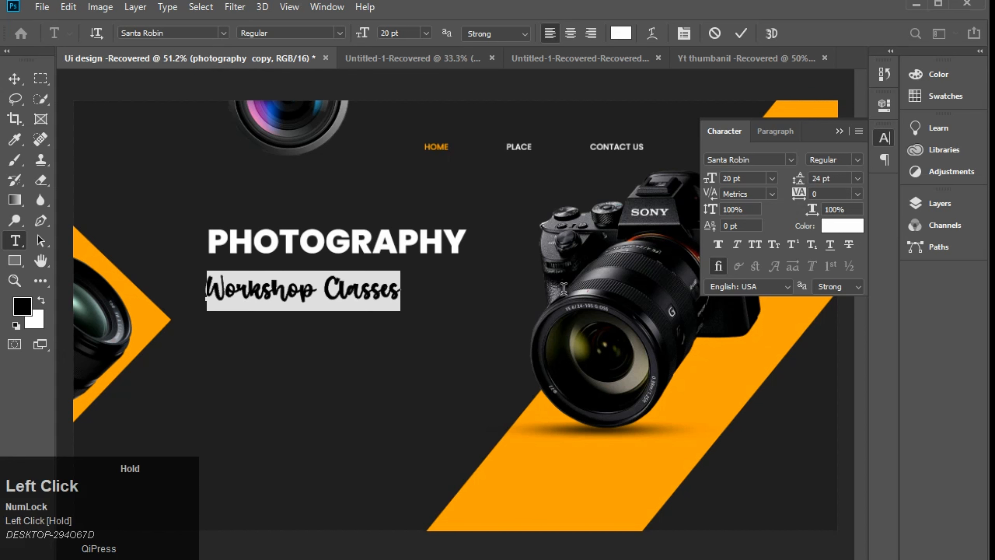
left_click(830, 230)
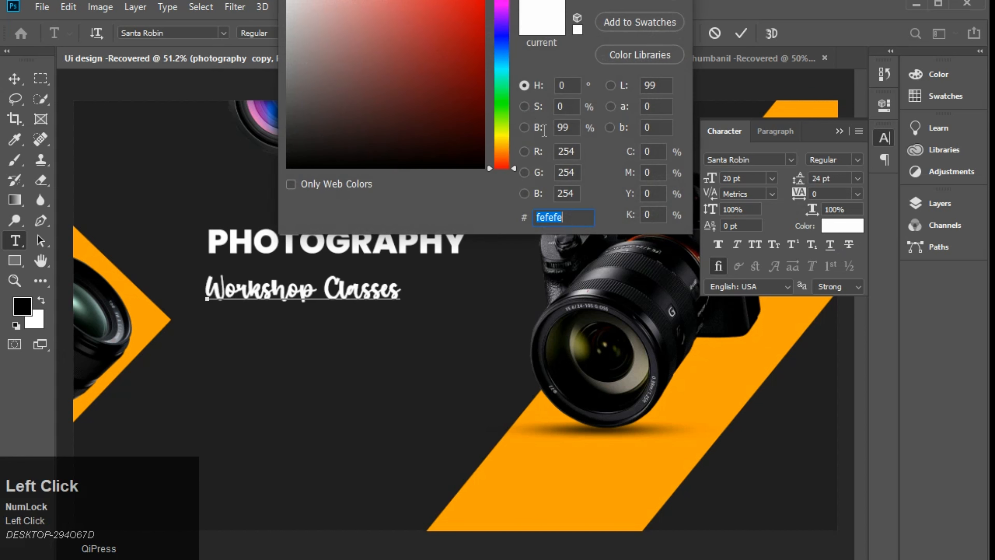
left_click(502, 139)
left_click_drag(461, 4, 463, 0)
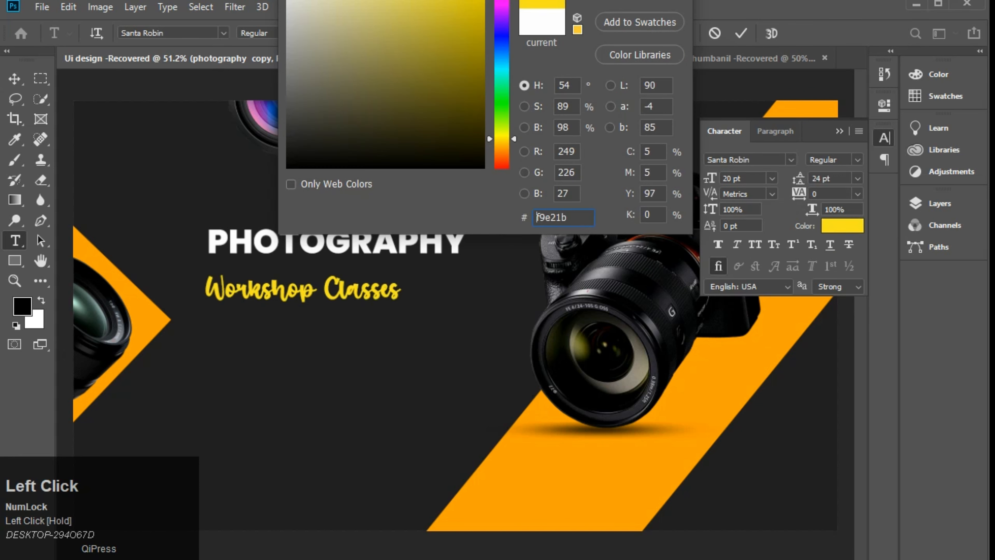
left_click(640, 0)
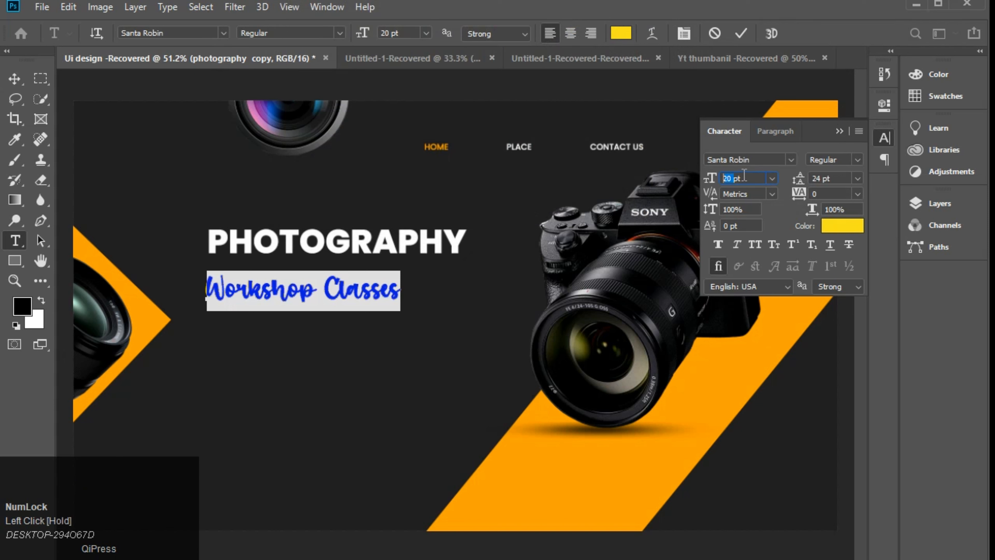
key("Return")
left_click(14, 78)
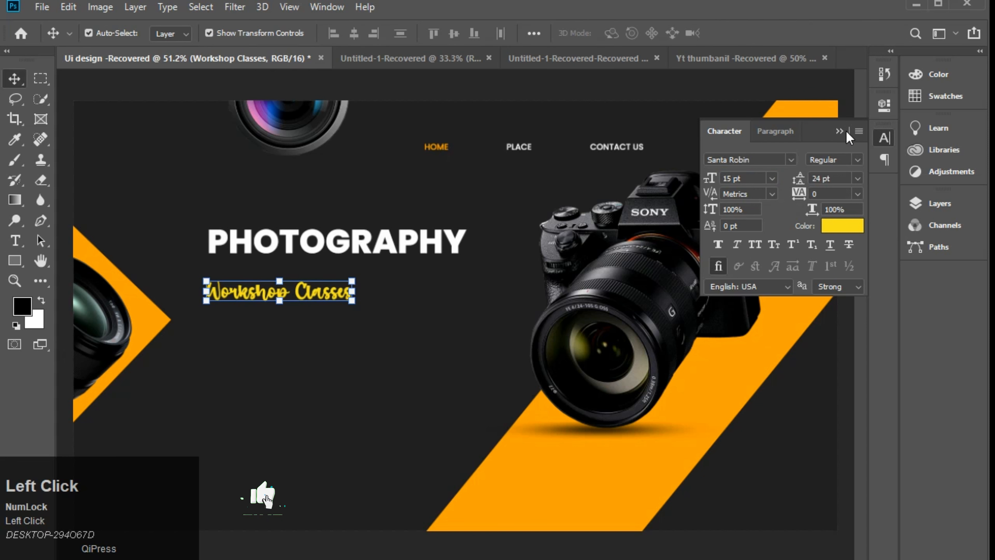
Step: Move the Workshop Classes subtitle closer to the PHOTOGRAPHY headline and roughly centre it underneath
left_click(838, 131)
left_click(459, 329)
left_click_drag(325, 301, 374, 286)
left_click(294, 348)
Step: Start a new text line below the subtitle in Poppins with the Medium weight
key("t")
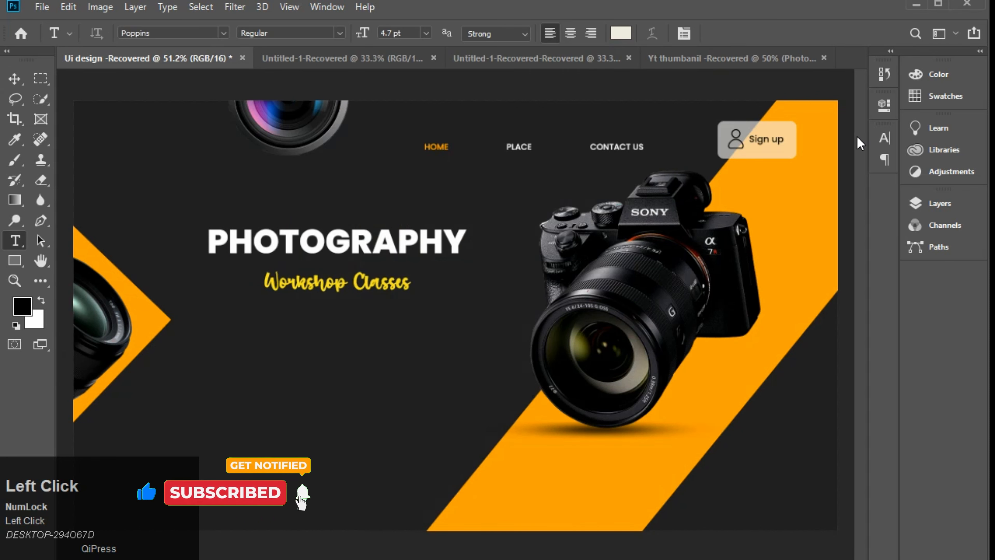
left_click(877, 143)
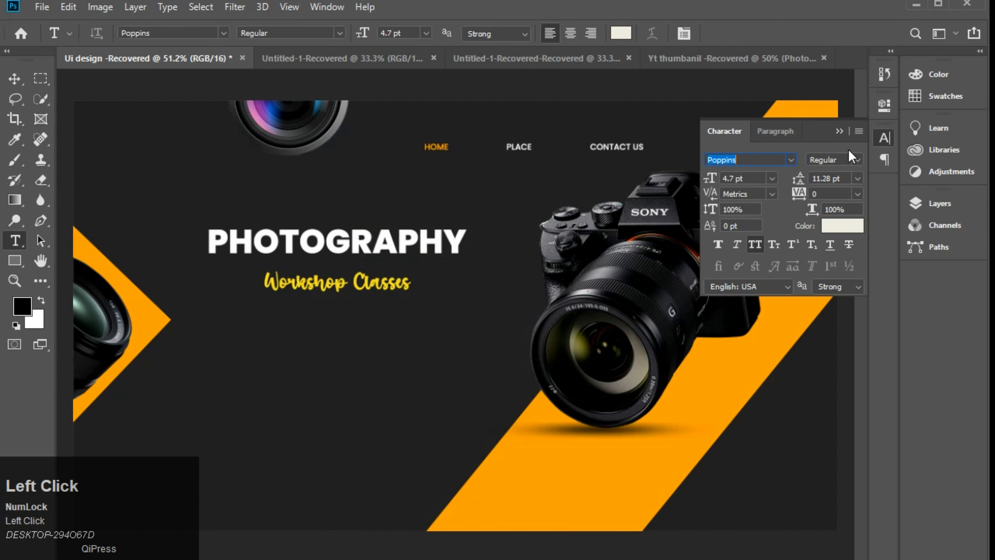
left_click(884, 147)
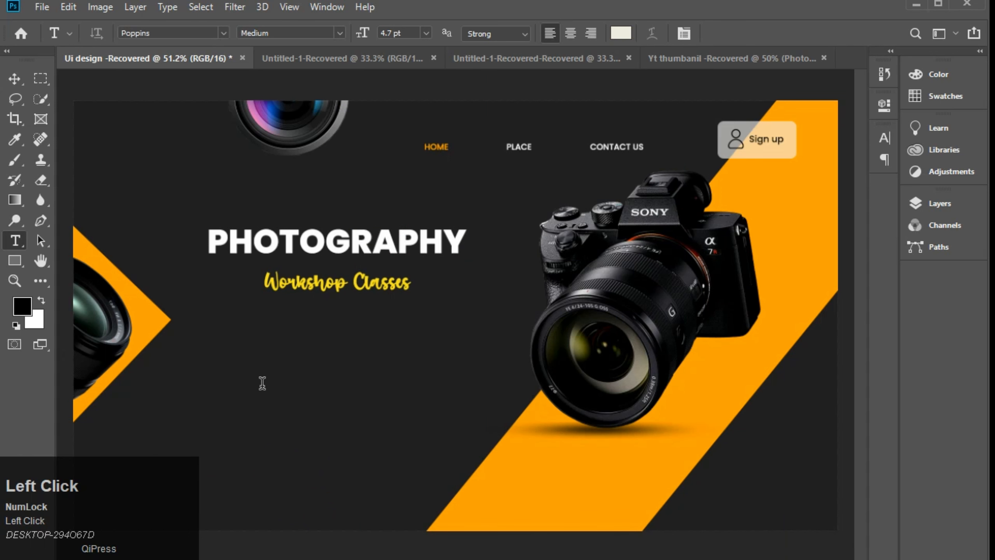
left_click(204, 341)
Step: Switch to Notepad, copy the three-line camera description, and paste it into the new Photoshop text line
key("alt+Tab")
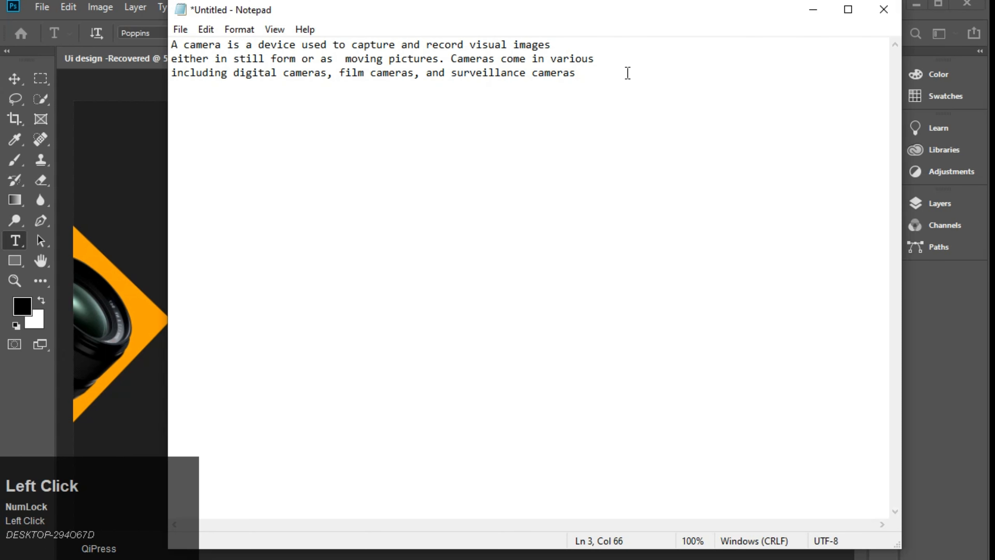
left_click_drag(627, 73, 89, 37)
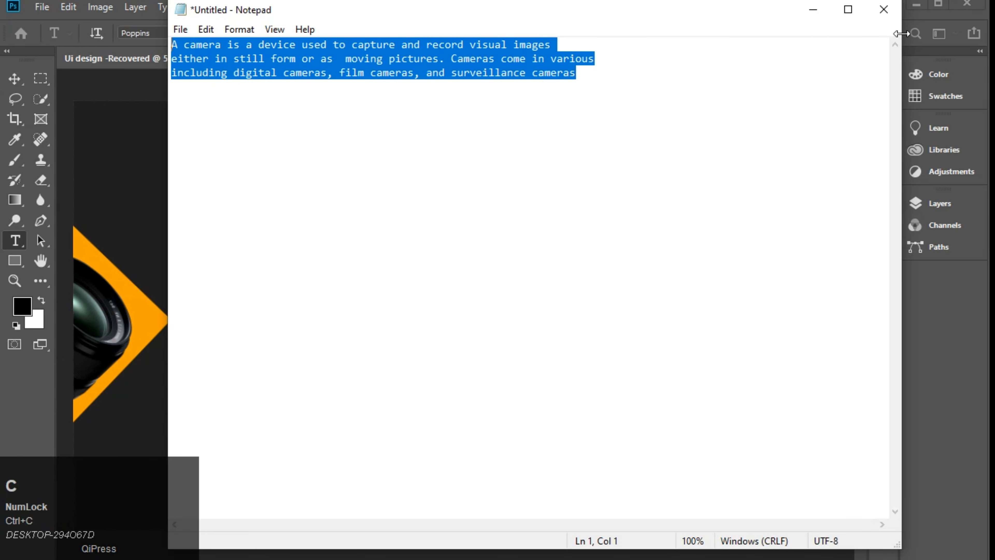
left_click(813, 9)
key("ctrl+v")
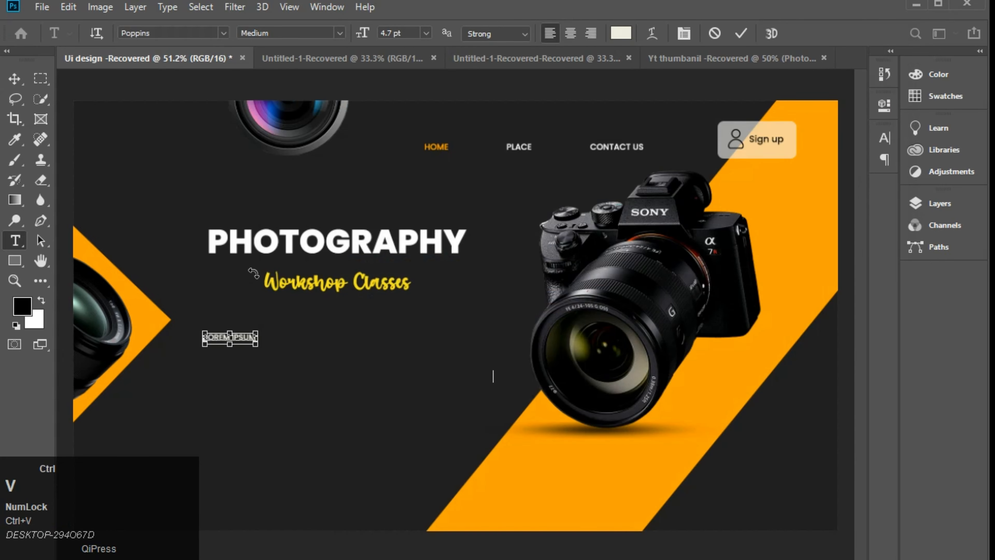
left_click(741, 34)
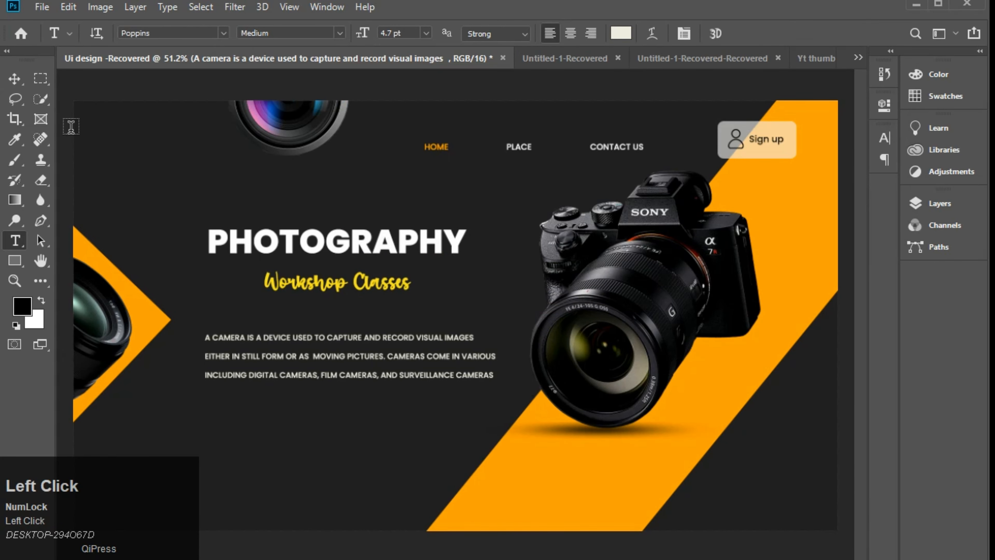
Step: Nudge the camera description paragraph slightly up and to the left
left_click(14, 78)
left_click(327, 388)
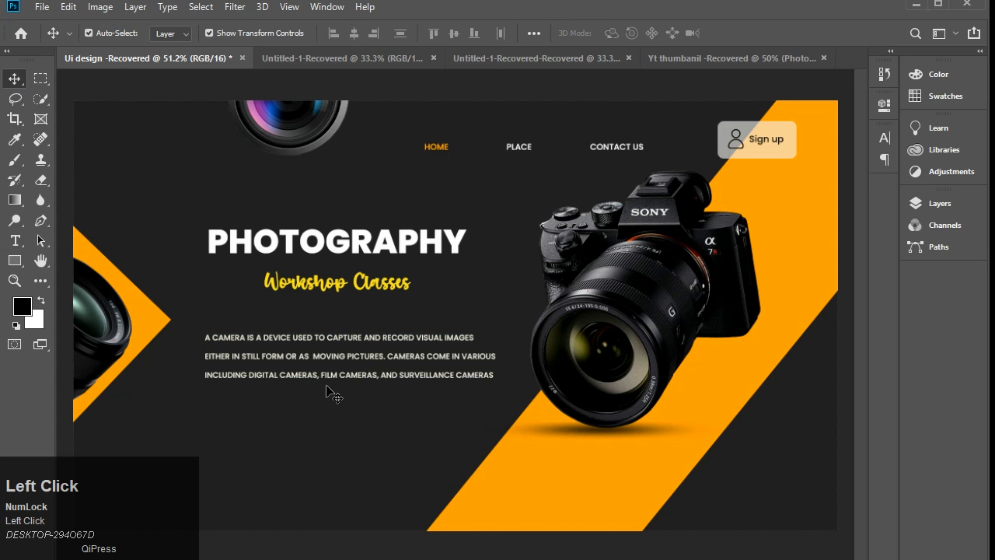
left_click_drag(327, 355, 323, 353)
Step: Set the line spacing of the whole camera description paragraph to 15 pt
double_click(322, 353)
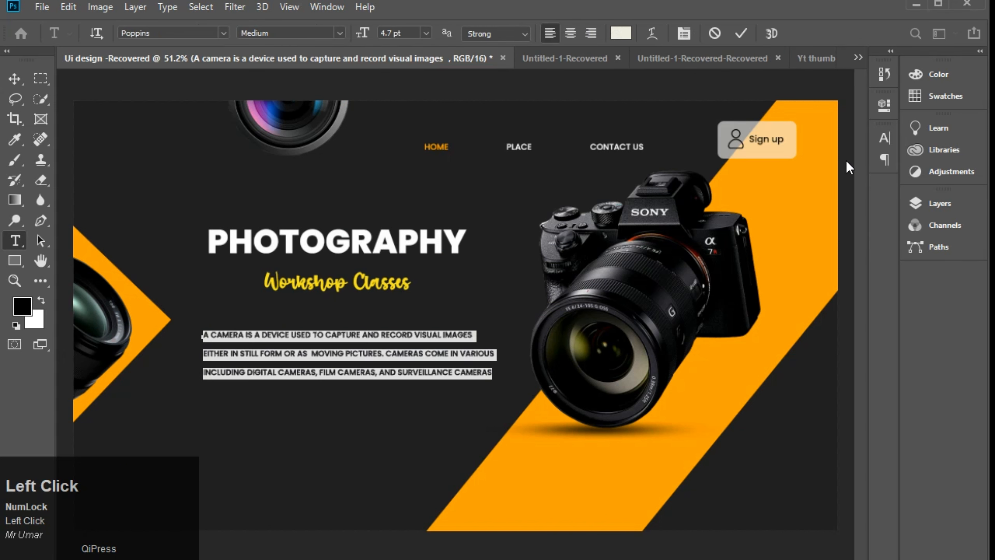
left_click(884, 138)
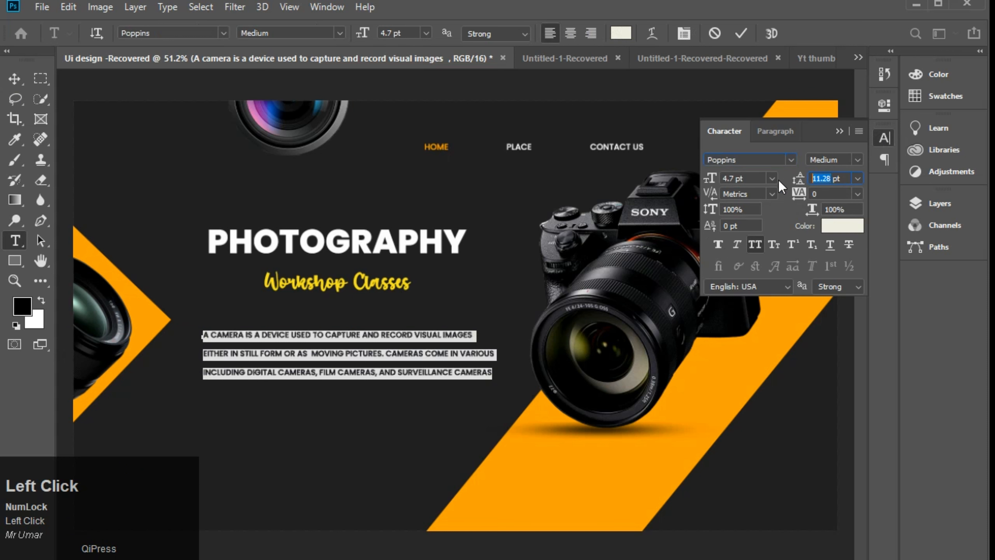
type("15")
key("Tab")
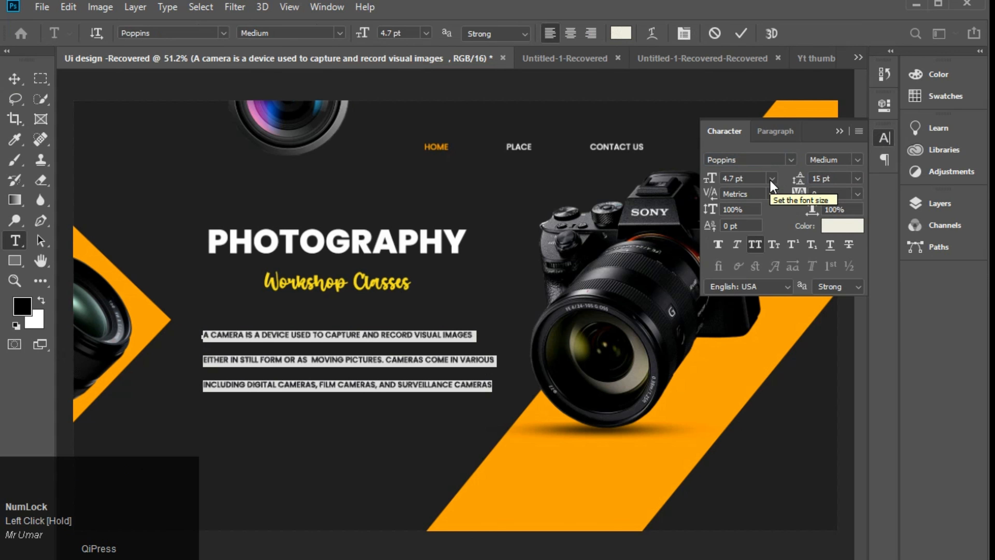
left_click(12, 79)
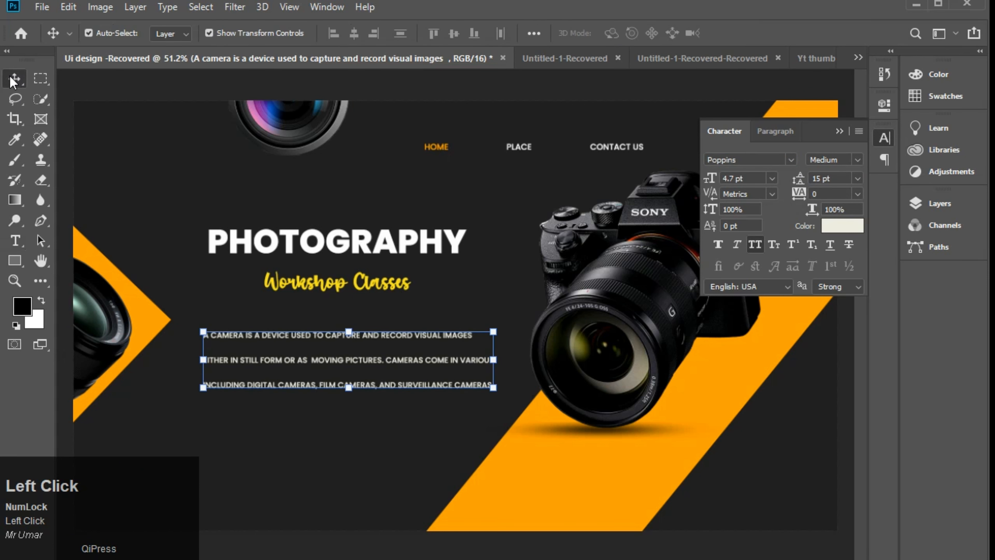
Step: Change the font weight of the whole camera description paragraph to Regular
double_click(449, 368)
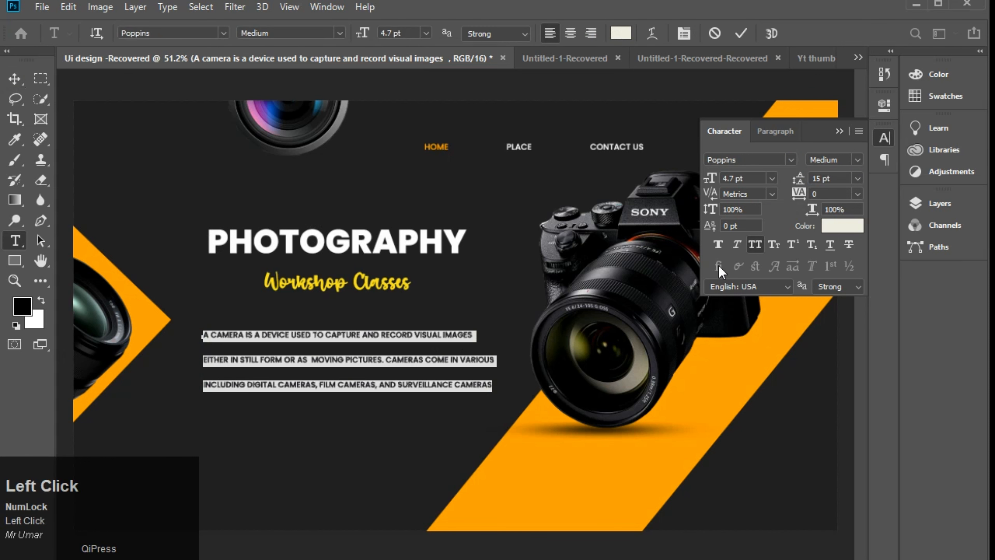
left_click(857, 160)
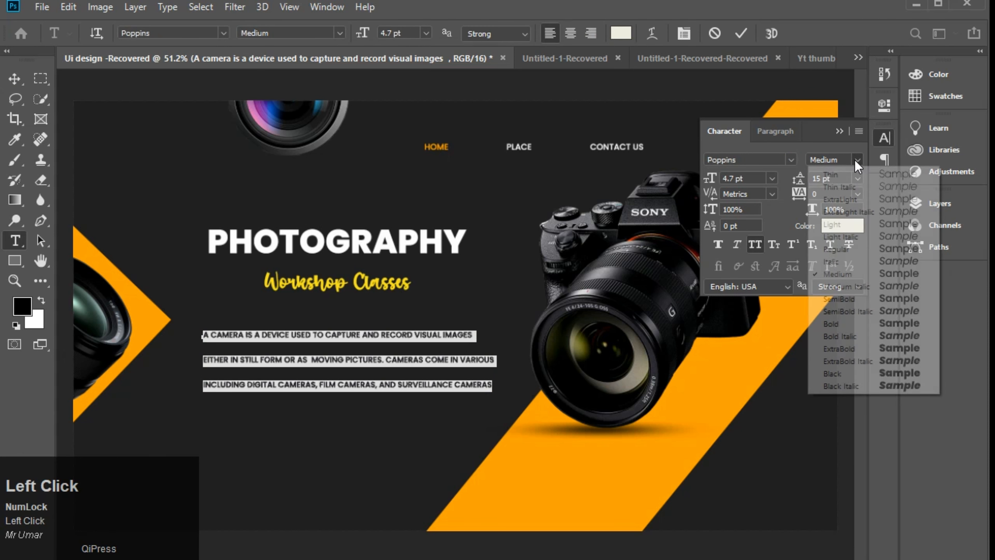
left_click(830, 251)
left_click(8, 75)
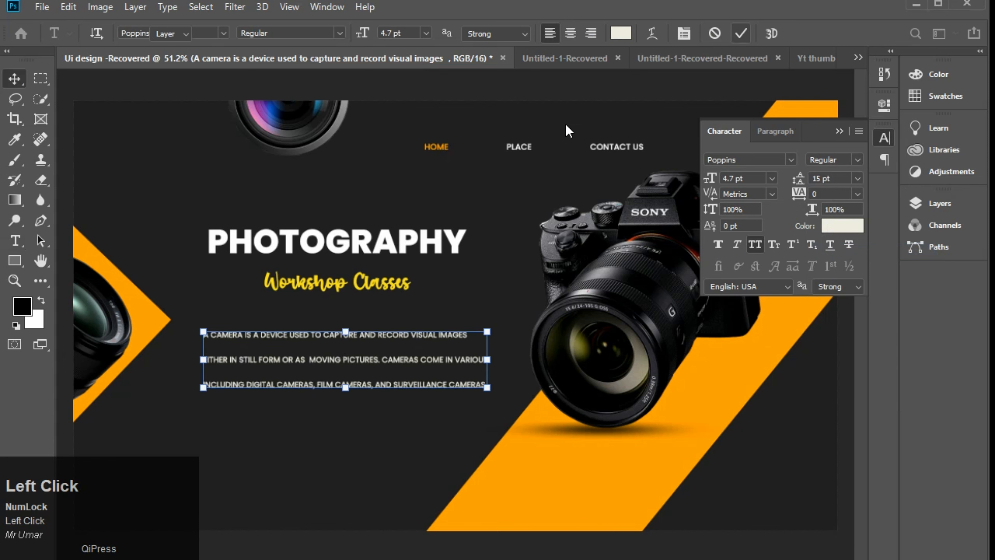
left_click(148, 172)
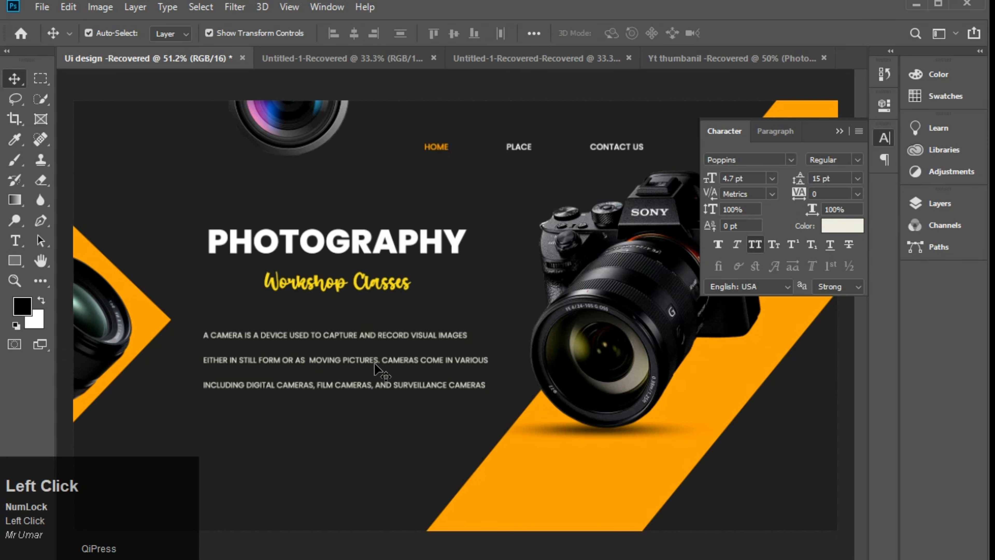
Step: Line up the paragraph's left edge with the PHOTOGRAPHY headline and shift headline, subtitle and paragraph slightly to the left
left_click_drag(375, 362, 380, 360)
left_click(509, 300)
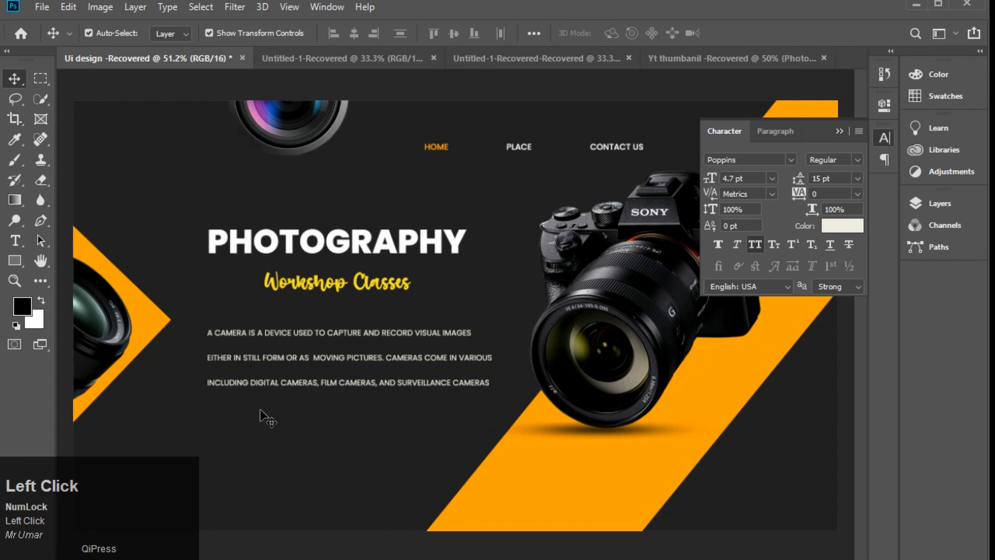
left_click_drag(259, 410, 334, 285)
left_click(382, 429)
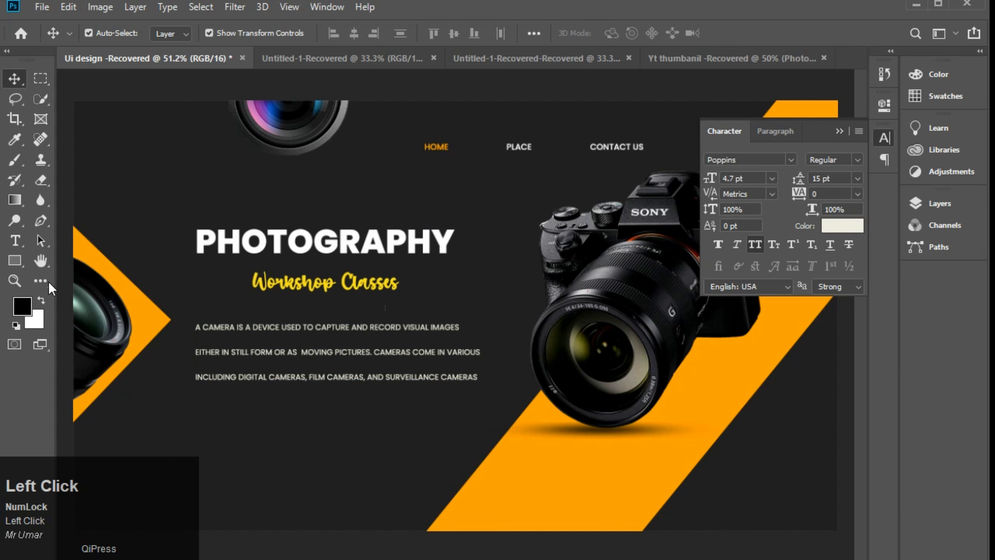
Step: Draw a button rectangle about 256 by 89 px below the left part of the camera description paragraph
left_click(15, 261)
left_click_drag(201, 416, 303, 452)
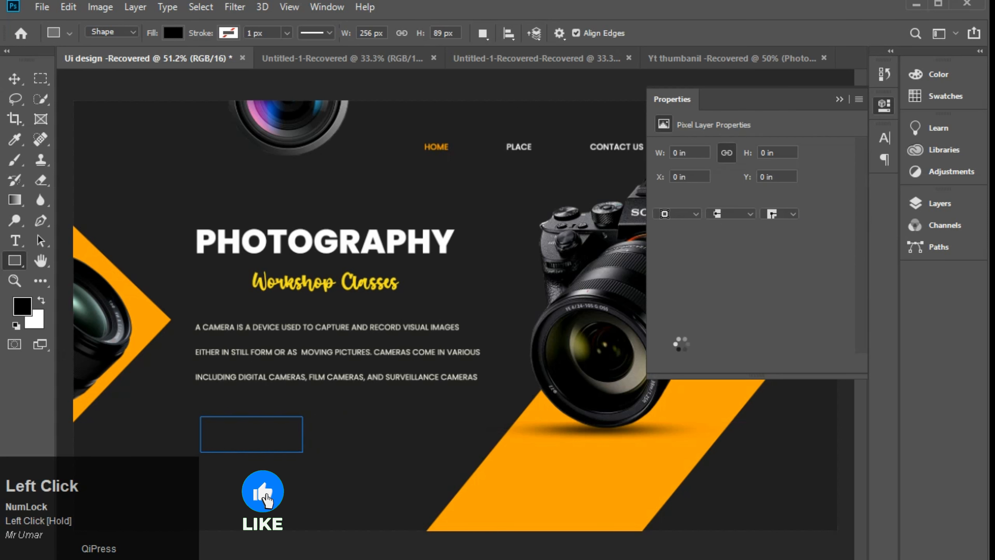
left_click(839, 99)
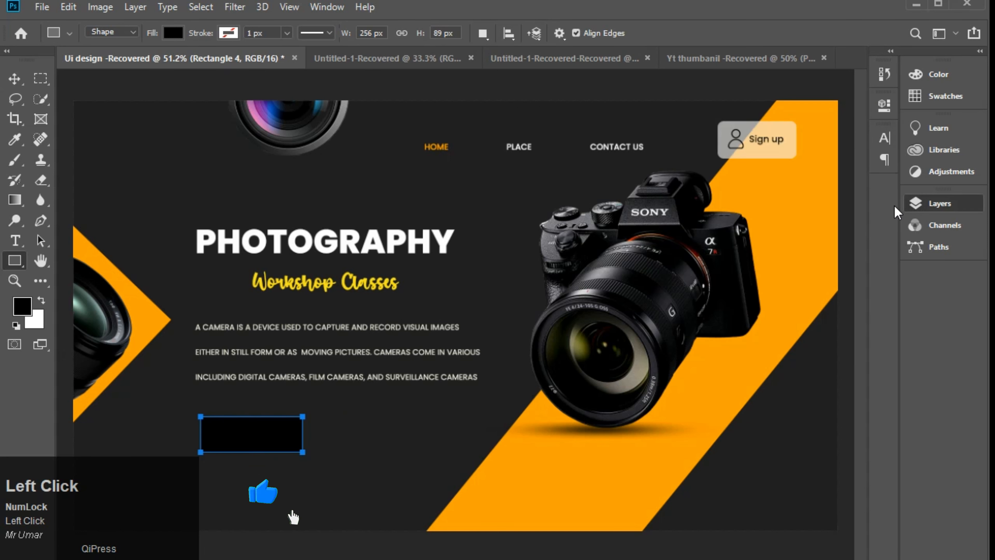
Step: Change the fill colour of the new button rectangle to white, ffffff
left_click(913, 204)
double_click(754, 288)
left_click(767, 141)
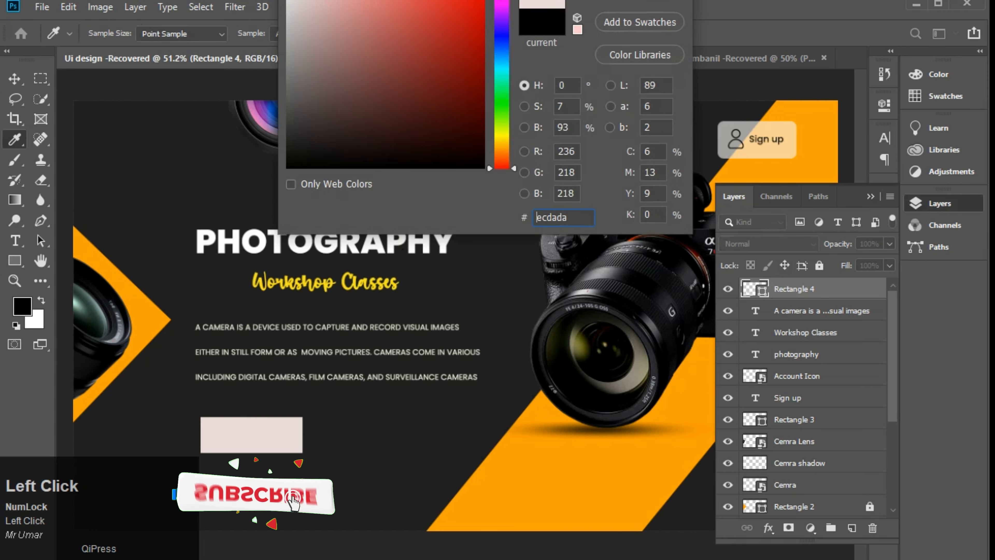
left_click(300, 514)
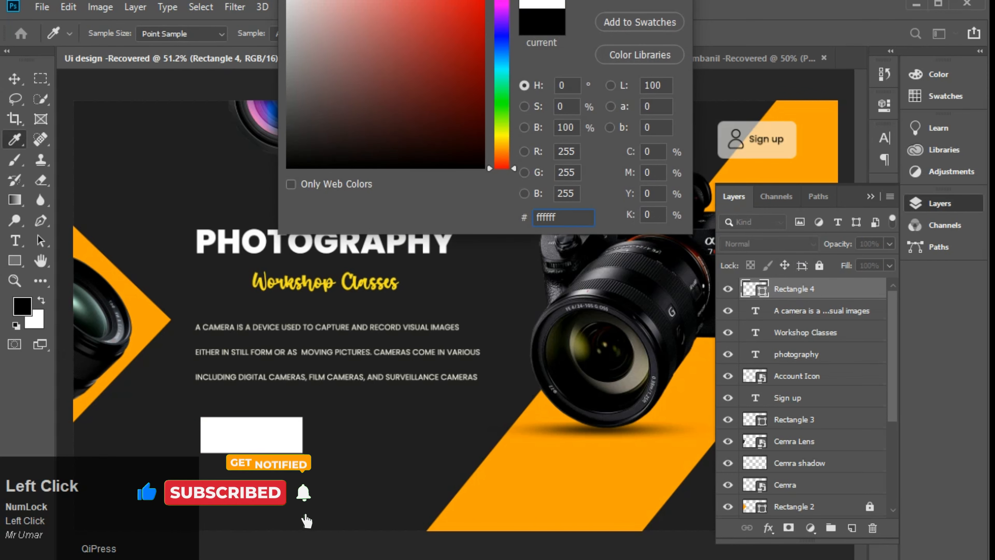
key("Return")
left_click(872, 196)
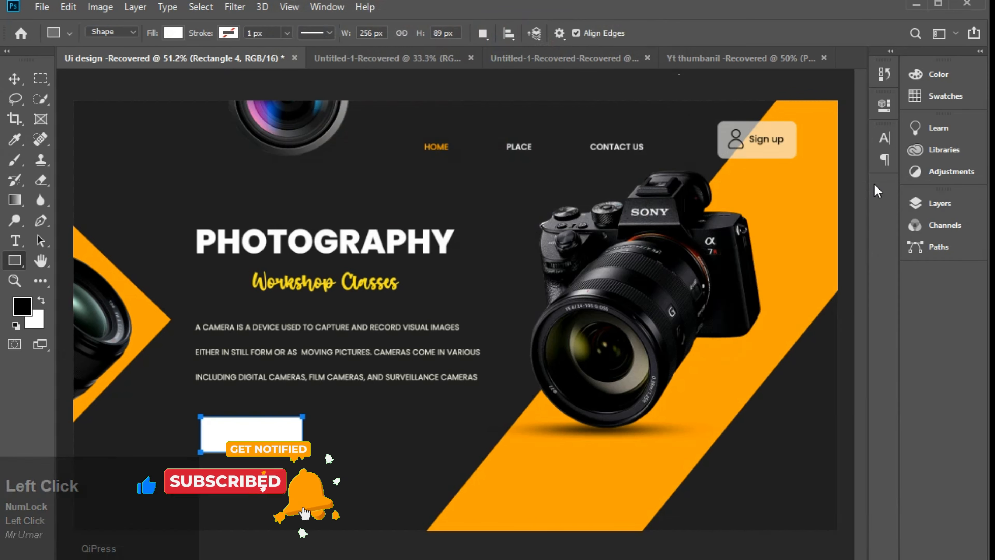
Step: Round all four corners of the white button rectangle with a 15 px radius
left_click(883, 105)
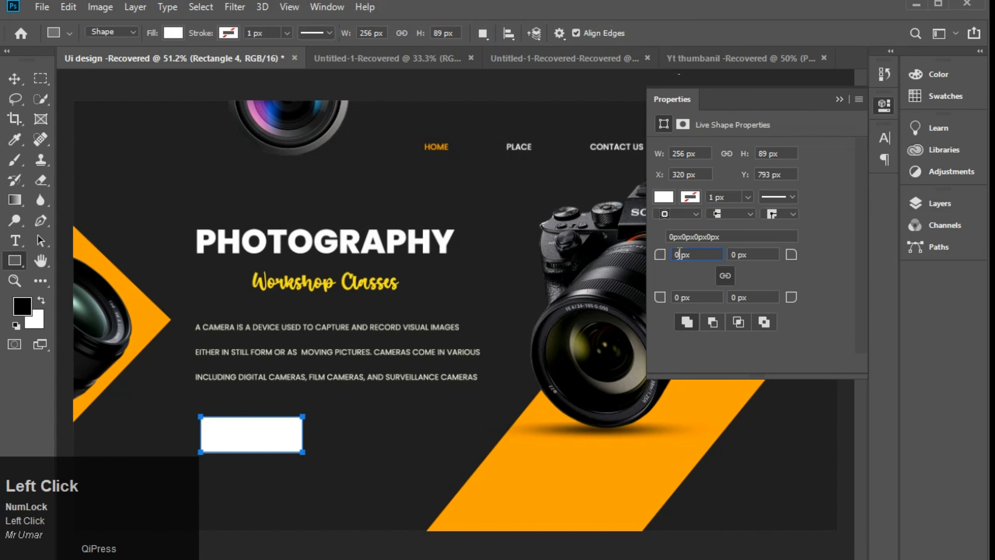
type("15")
key("Return")
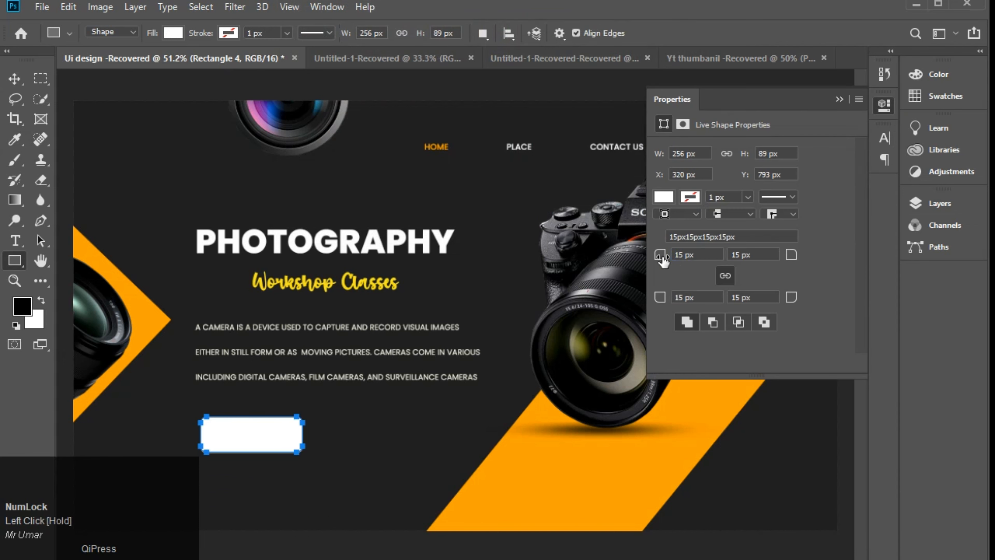
left_click(840, 99)
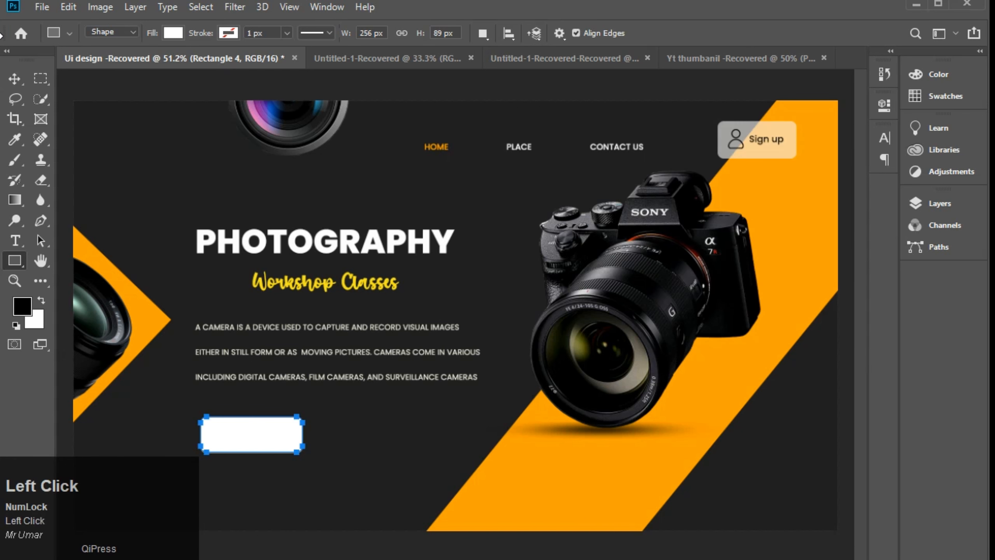
Step: Reduce the white button's height slightly from its upper edge and align its left side with the paragraph
left_click(14, 78)
left_click(374, 423)
left_click(272, 435)
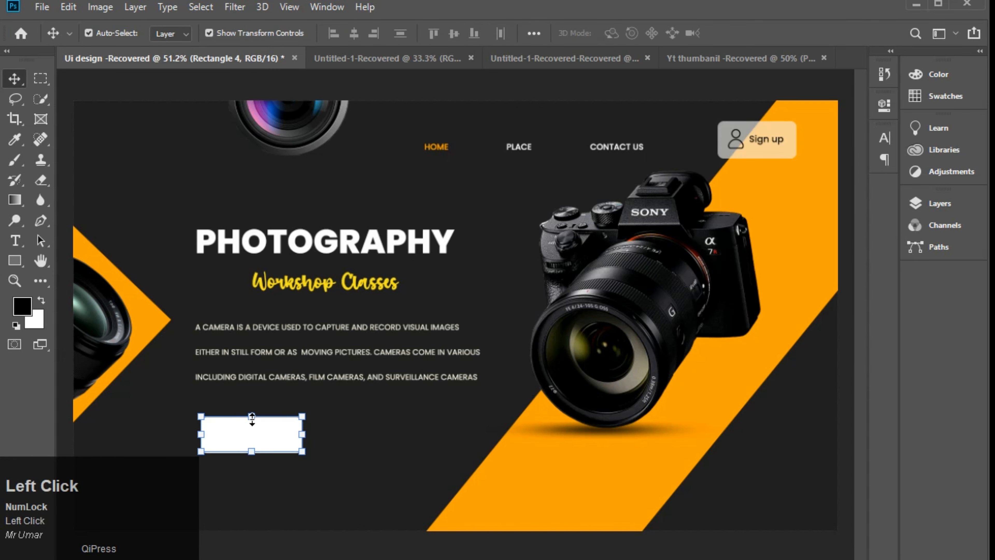
left_click_drag(252, 418, 254, 422)
left_click(744, 35)
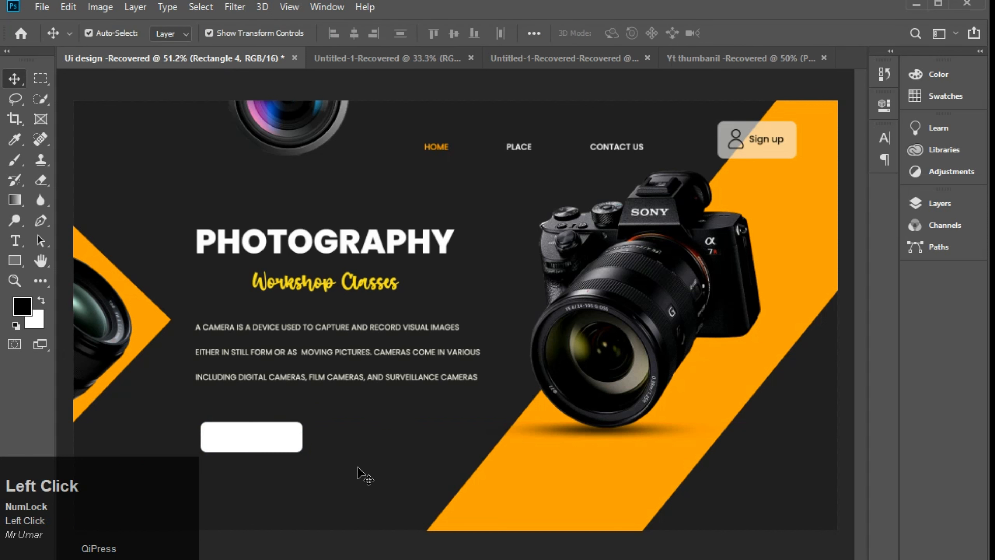
left_click_drag(273, 447, 271, 443)
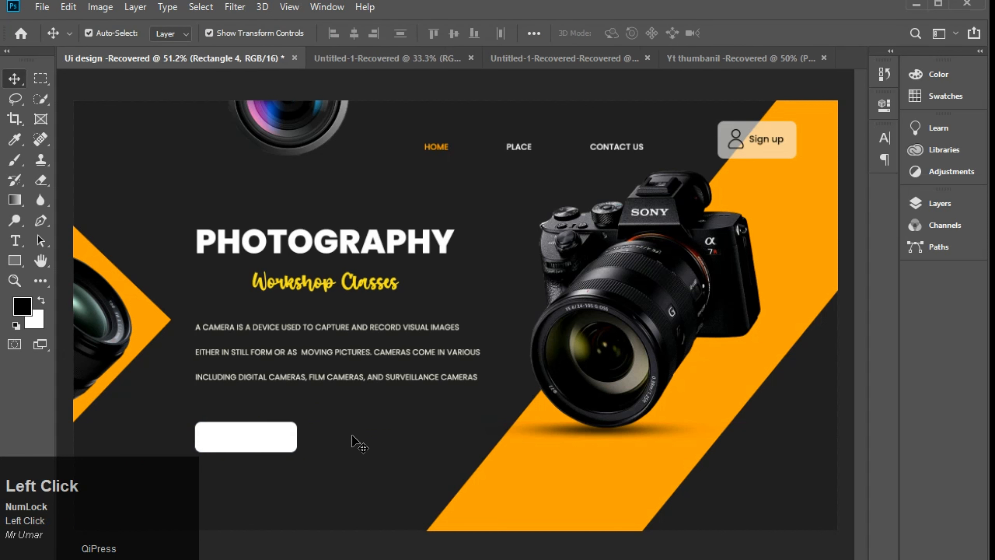
Step: Duplicate the orange HOME navigation text and place the copy on the white button rectangle
left_click(446, 249, "ctrl")
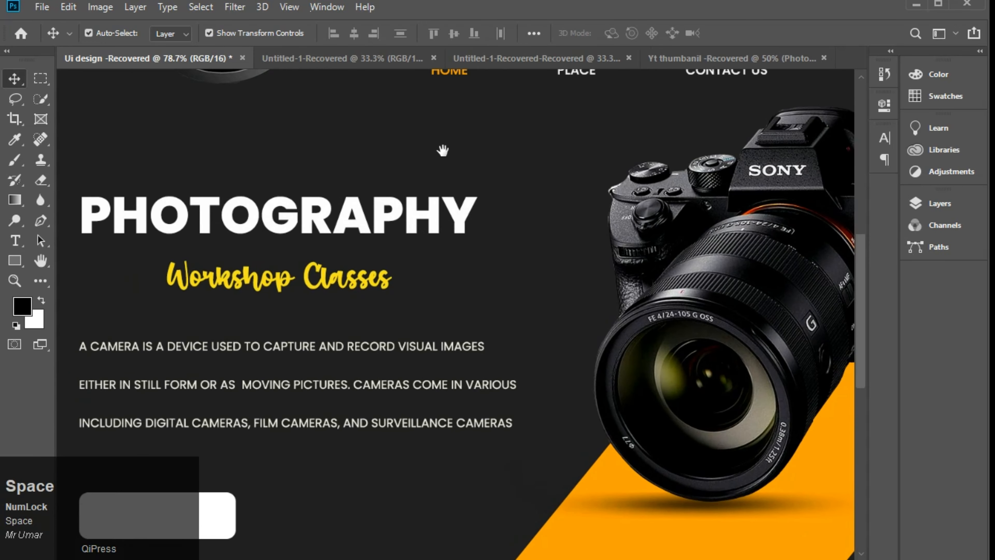
left_click_drag(442, 150, 444, 204)
left_click_drag(427, 164, 292, 542)
scroll(348, 387, "down", 1)
left_click_drag(419, 275, 381, 450)
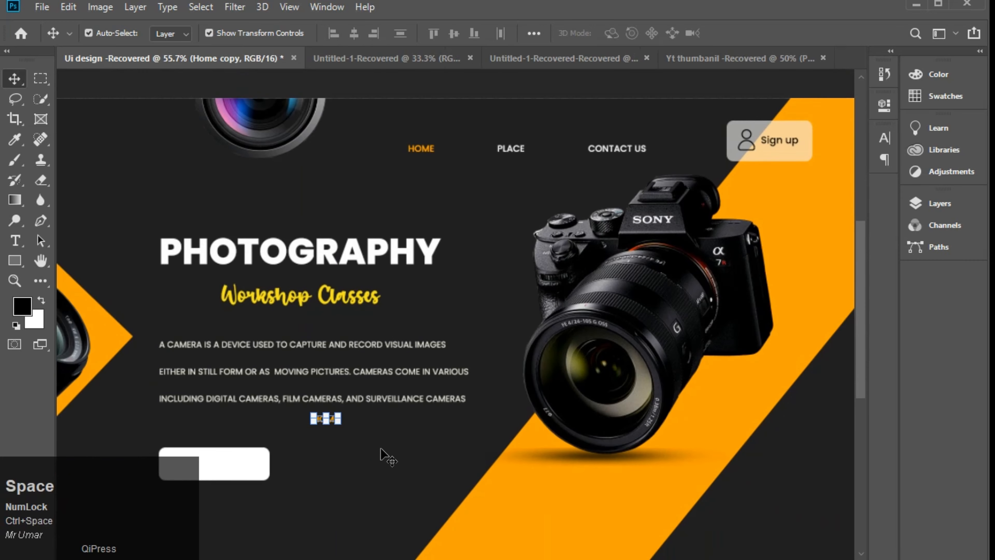
left_click_drag(329, 419, 217, 467)
Step: Move the Home copy text layer above Rectangle 4 in the layer order
left_click(939, 204)
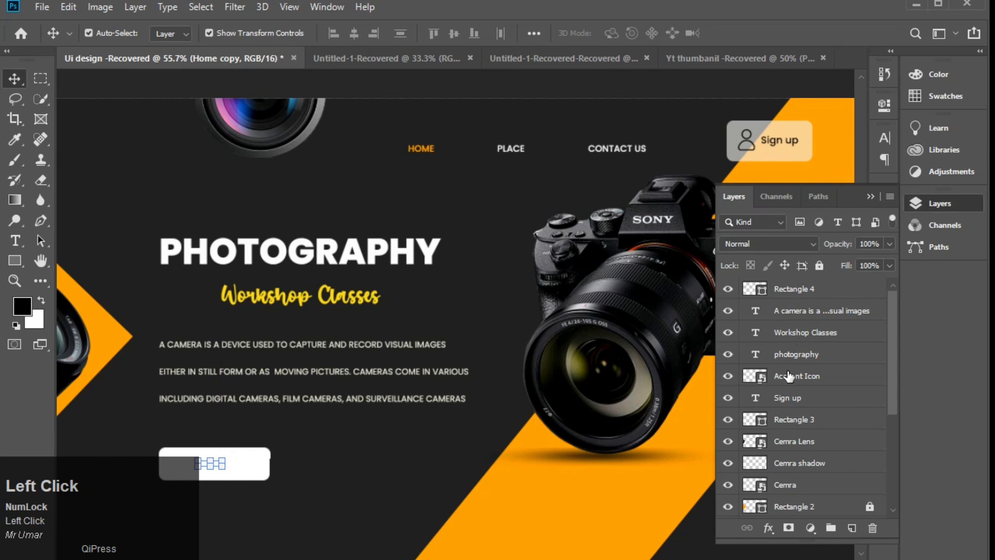
scroll(789, 376, "down", 3)
left_click_drag(826, 463, 817, 286)
Step: Replace the copied button text with VISIT NOW and change its colour from orange to near-black
double_click(218, 466)
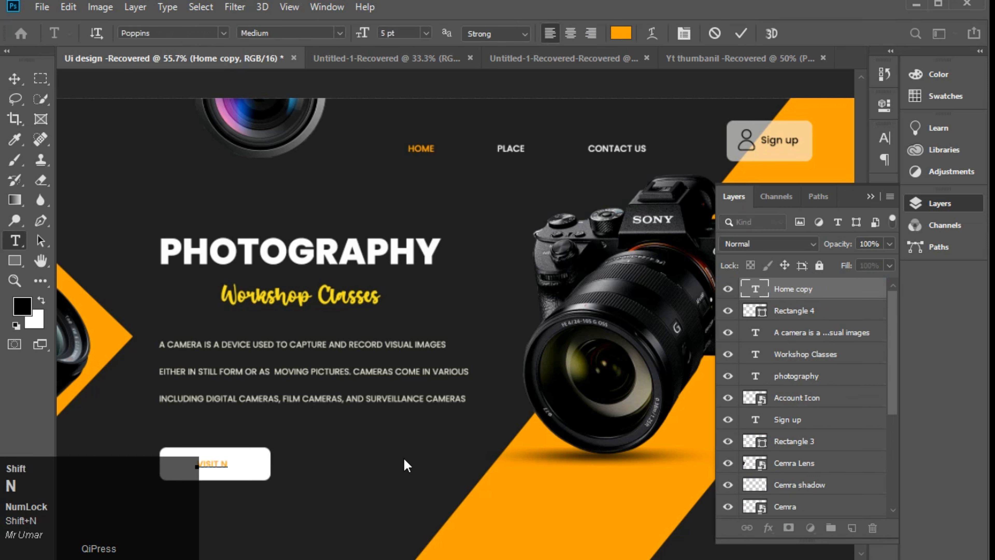
left_click_drag(250, 461, 145, 476)
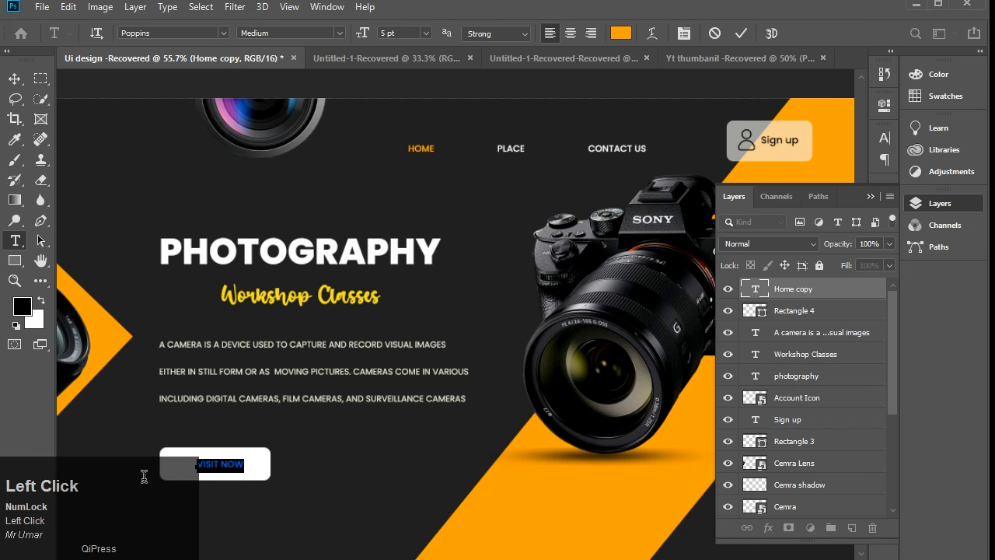
left_click(621, 34)
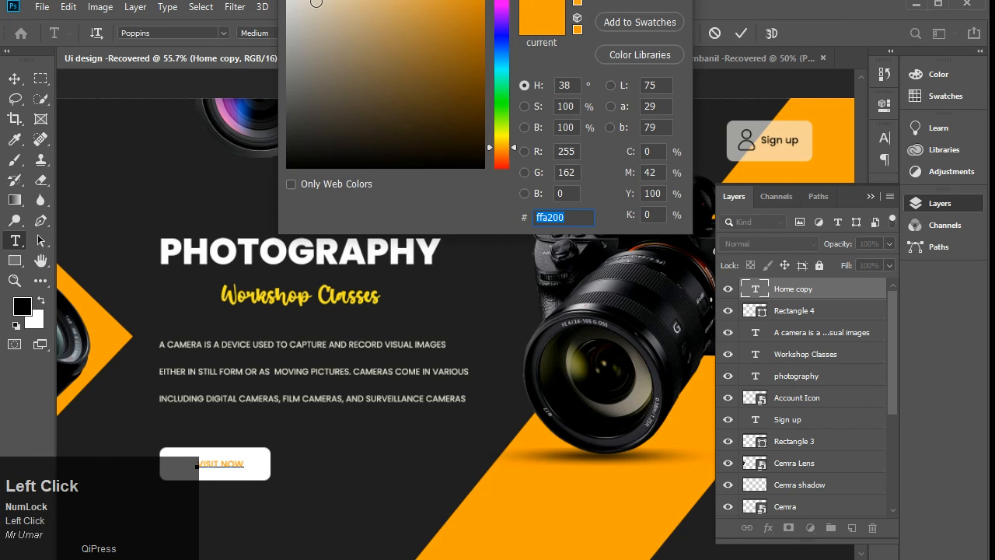
left_click_drag(316, 3, 288, 162)
key("Return")
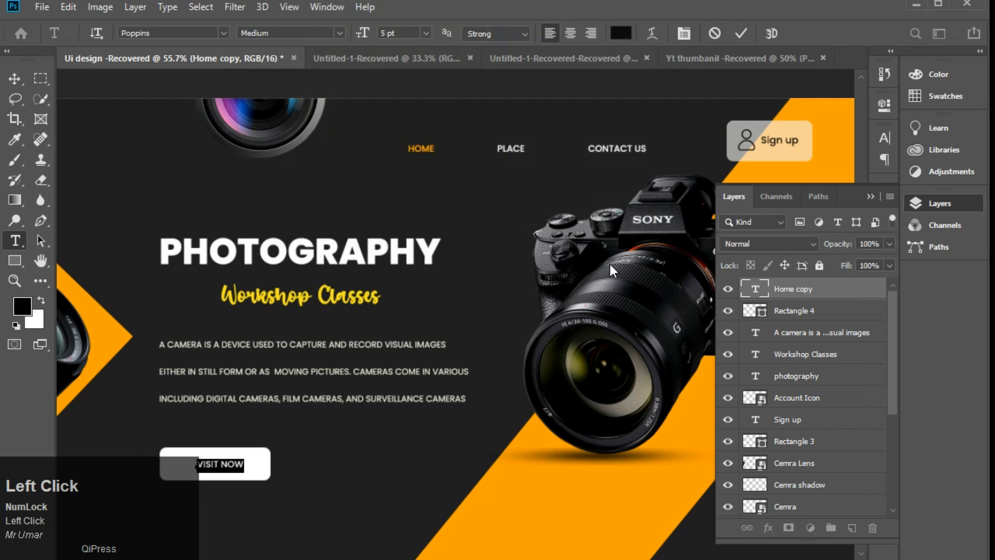
key("ctrl+Return")
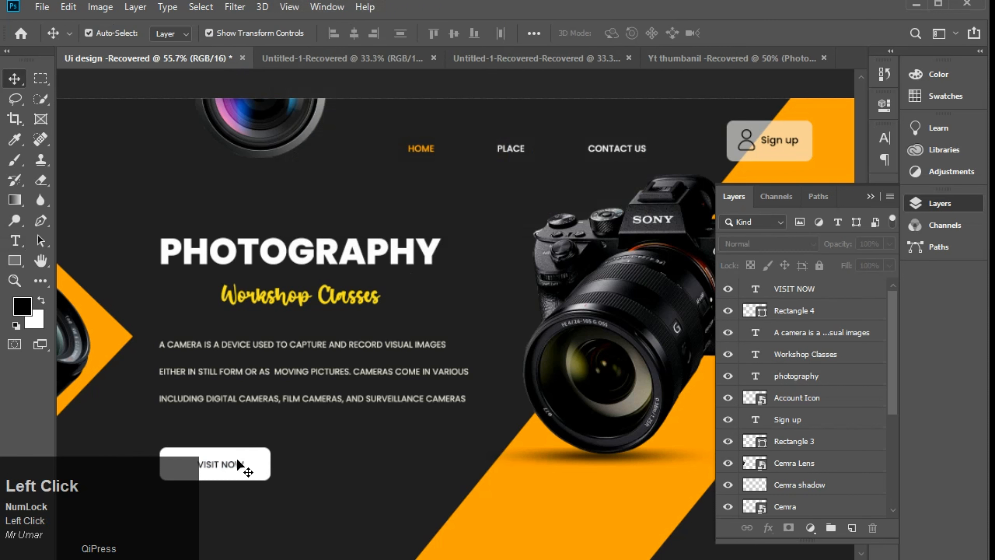
Step: Set the font weight of the VISIT NOW button label to Bold
left_click(259, 469)
left_click(237, 466)
double_click(237, 466)
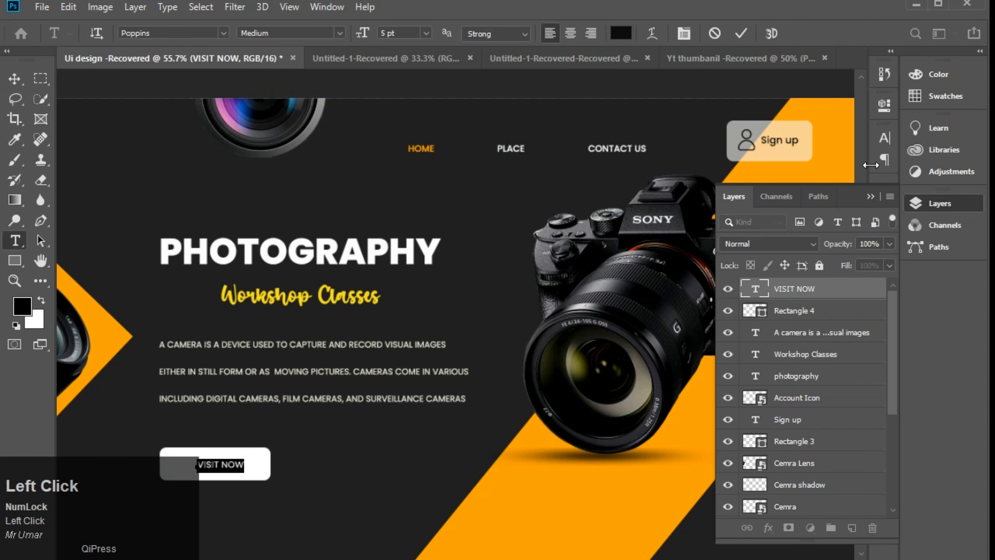
left_click(872, 196)
left_click(884, 138)
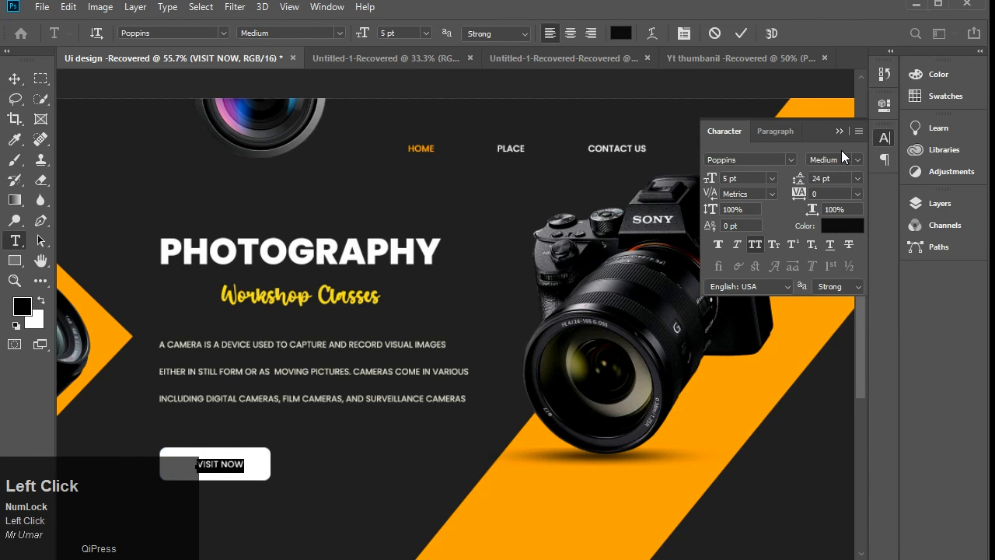
left_click(857, 160)
left_click(828, 324)
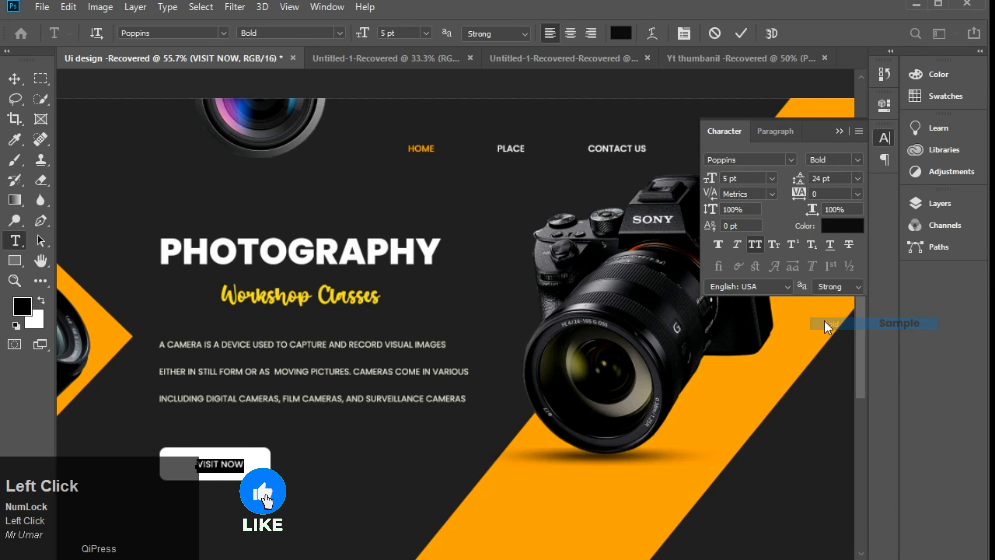
left_click(740, 33)
key("v")
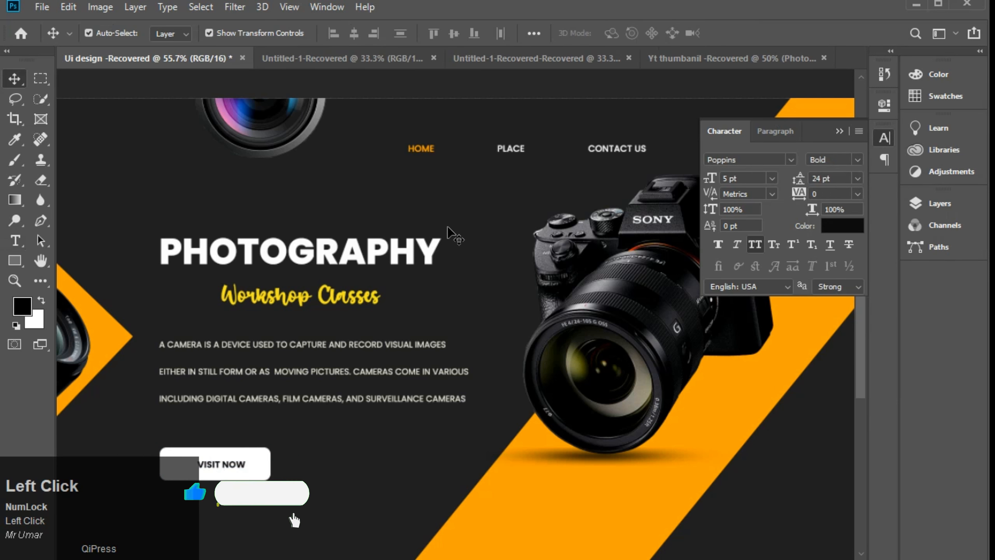
left_click(839, 132)
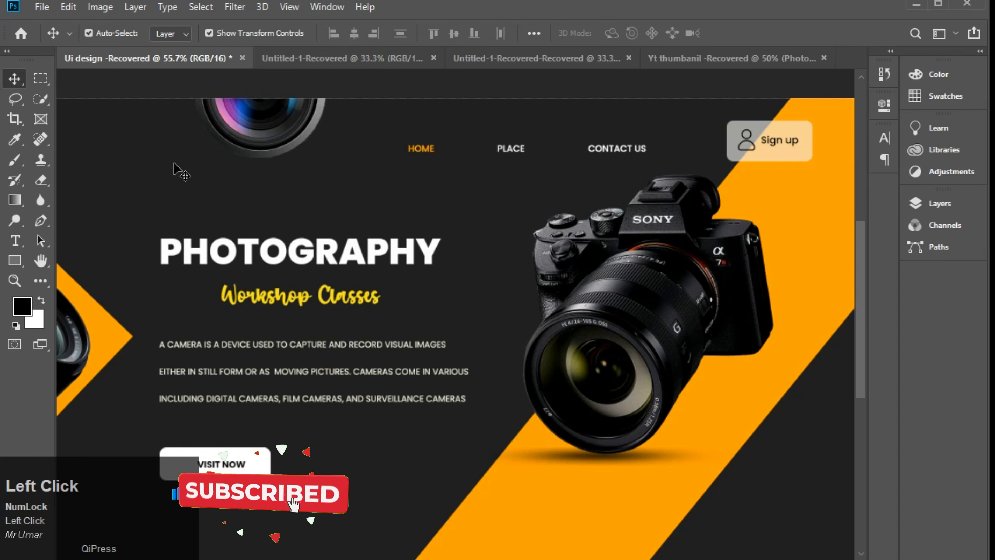
Step: Set the font size of the VISIT NOW button label to 6 pt
key("ctrl+space")
left_click_drag(429, 198, 407, 258)
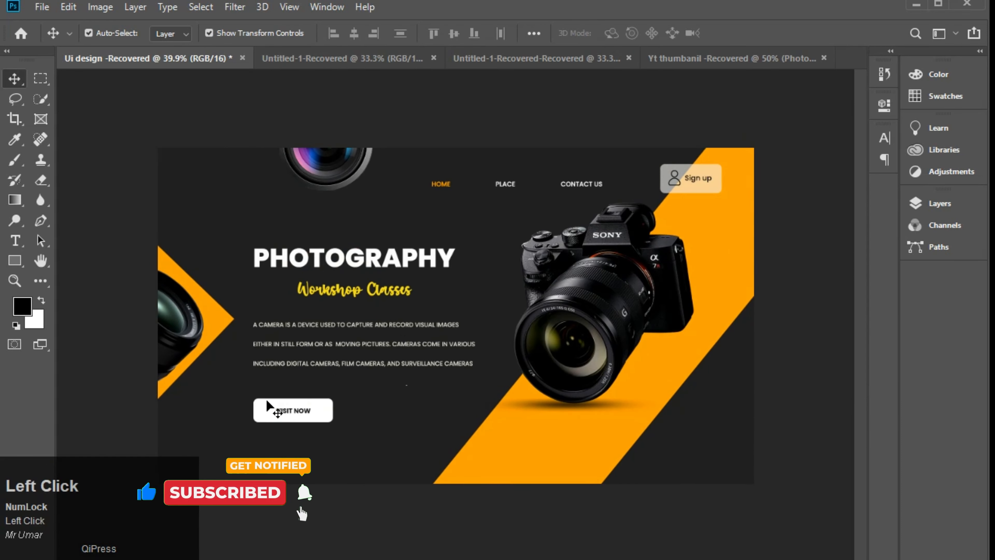
double_click(274, 410)
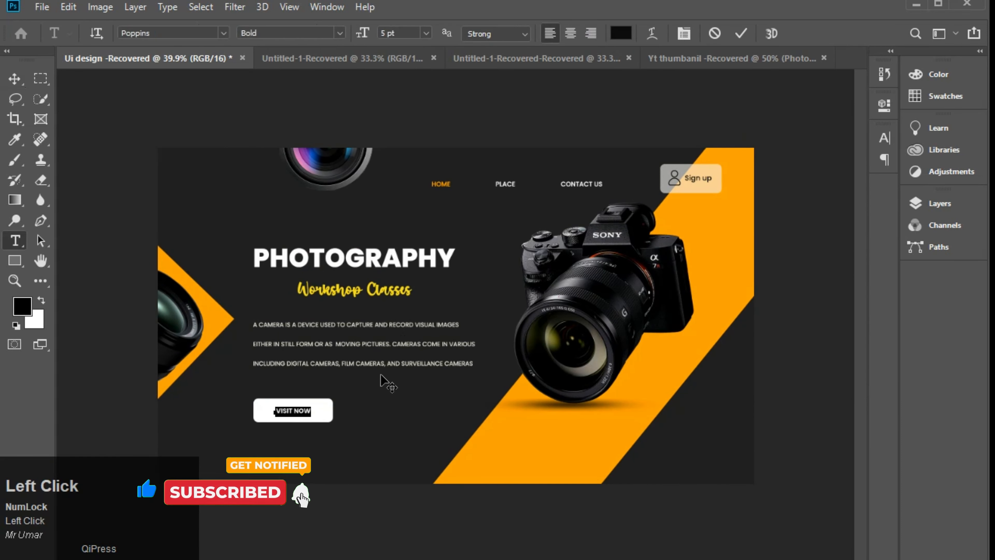
left_click(886, 140)
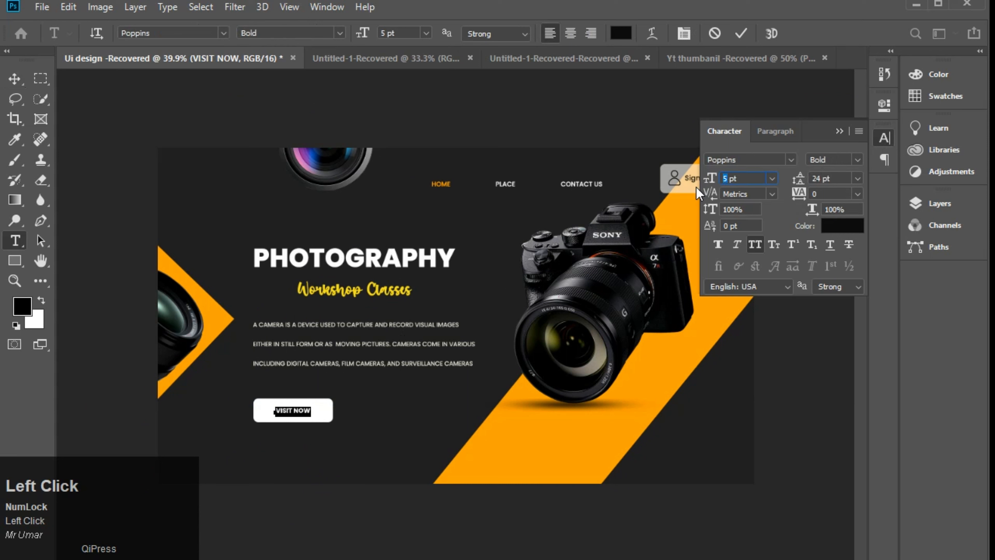
type("6")
key("Return")
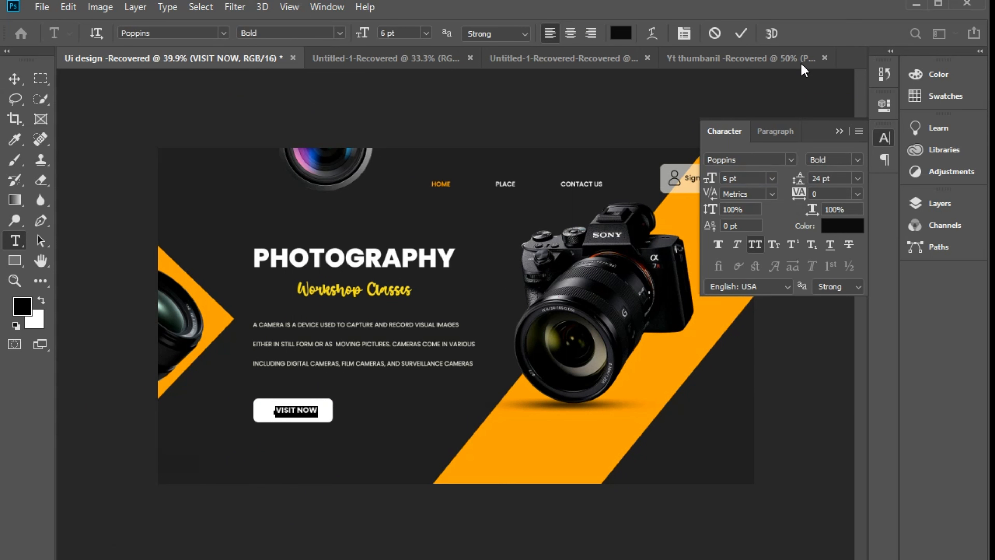
left_click(739, 33)
left_click(838, 130)
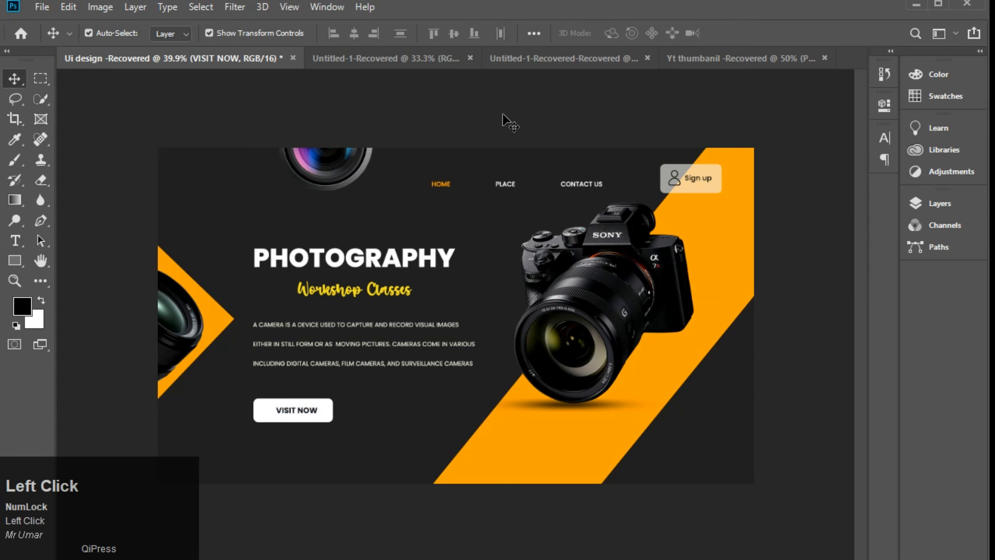
Step: Select the VISIT NOW label together with its white rectangle and align their horizontal centers
left_click_drag(285, 442, 314, 398)
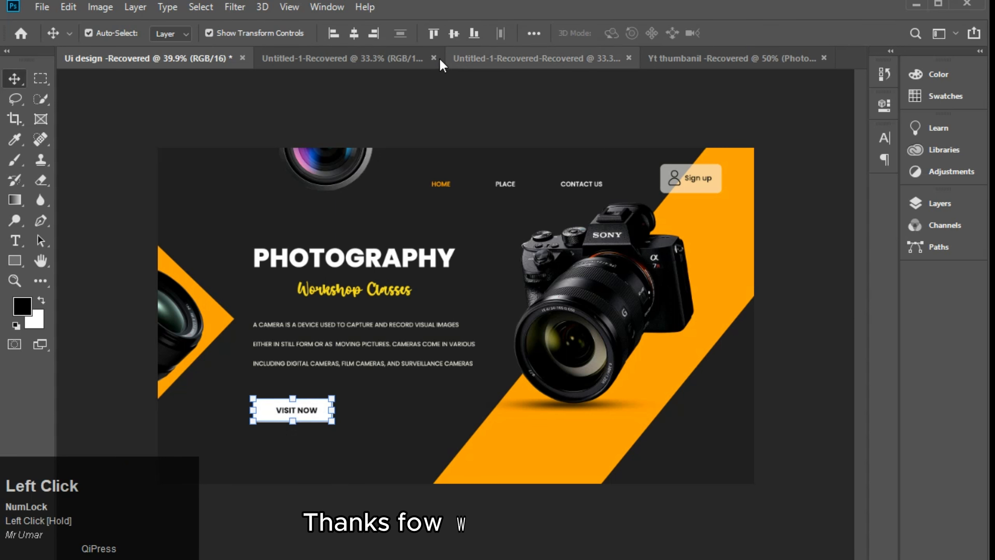
left_click(355, 35)
left_click(443, 131)
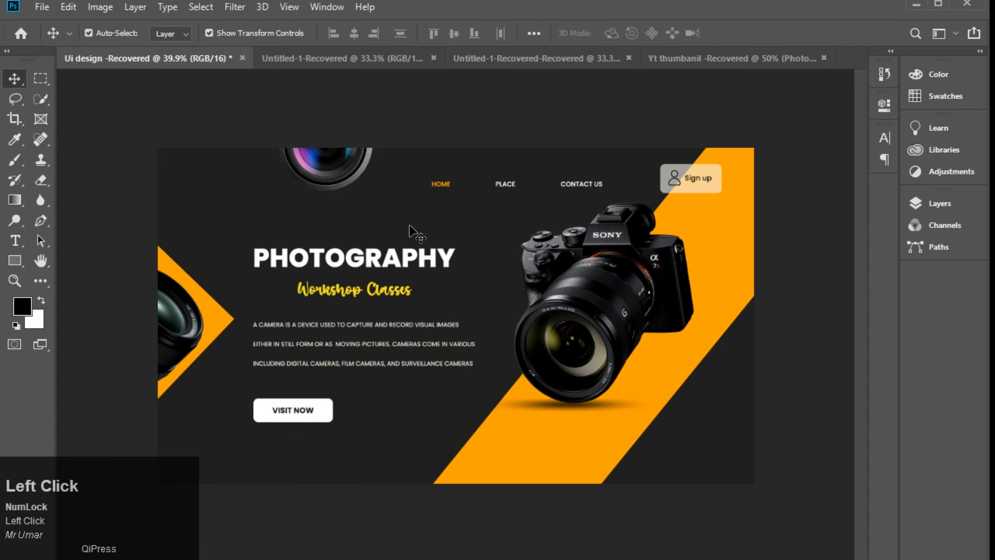